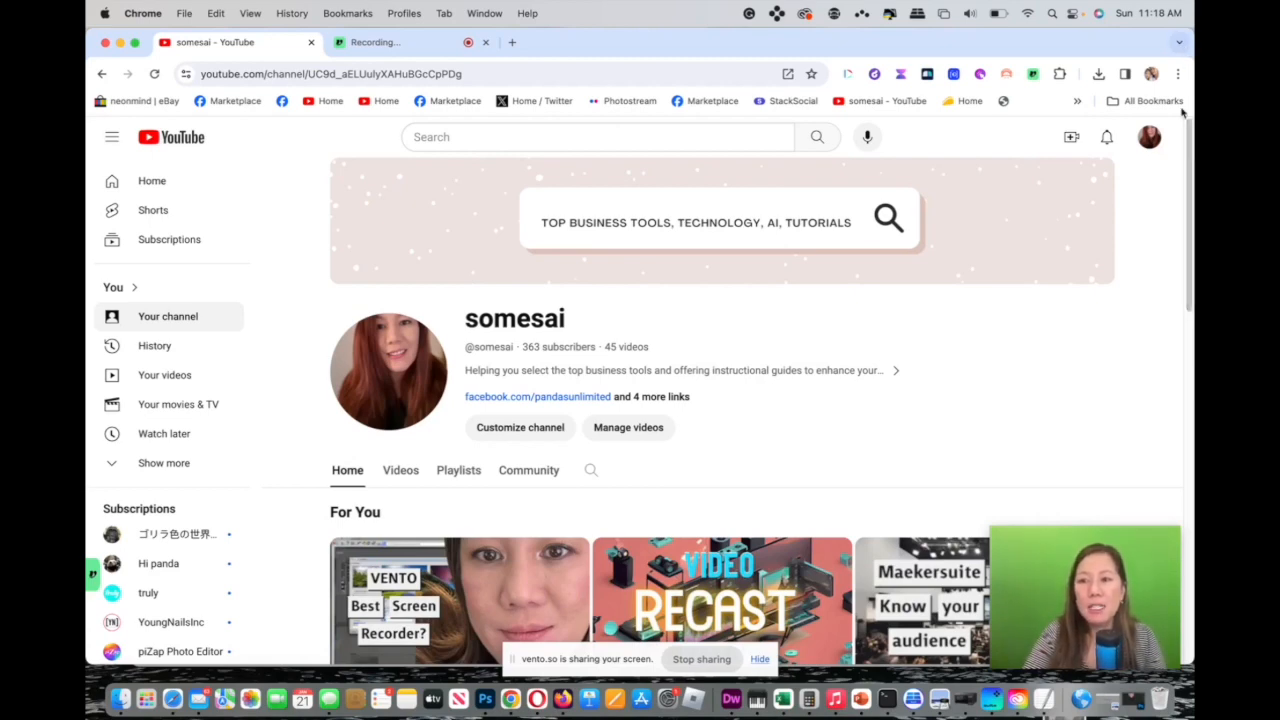
{"action": "scroll", "coordinate": [1189, 137], "scroll_direction": "down", "scroll_amount": 1}
{"action": "scroll", "coordinate": [1189, 137], "scroll_direction": "up", "scroll_amount": 1}
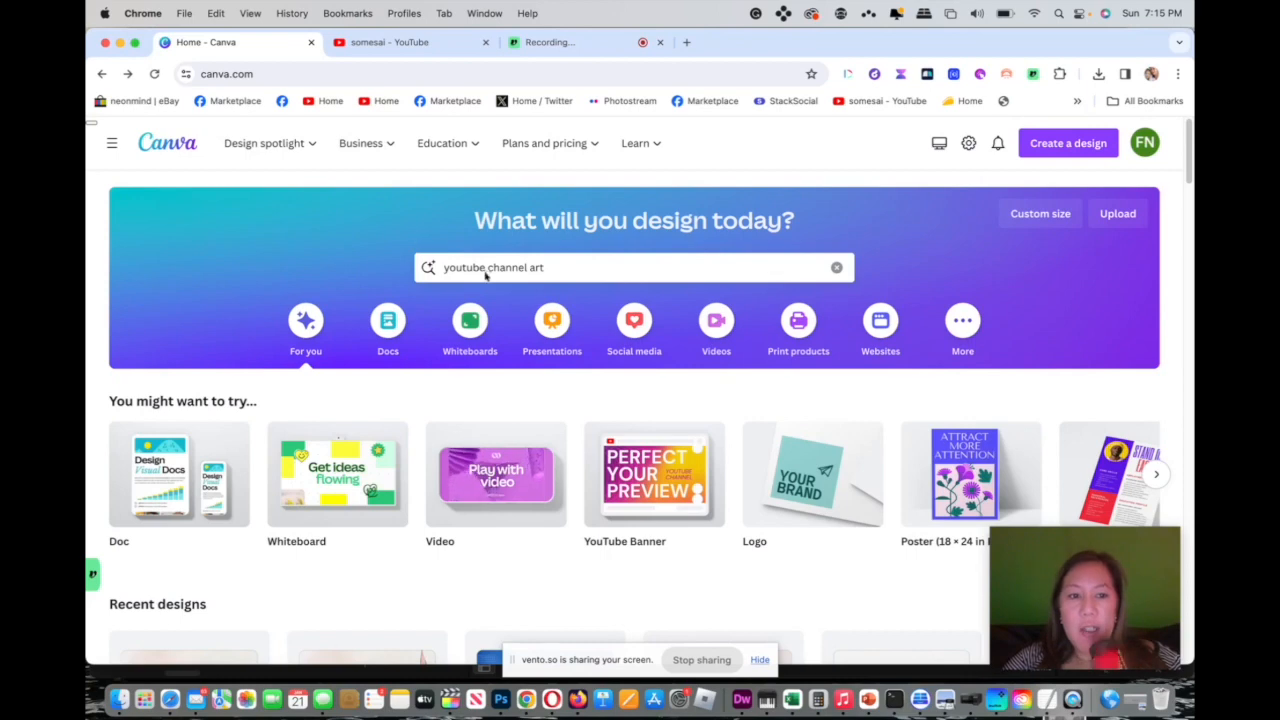
Search the Canva templates for youtube channel art.
{"action": "left_click", "coordinate": [543, 267]}
{"action": "left_click_drag", "start_coordinate": [534, 267], "coordinate": [420, 268]}
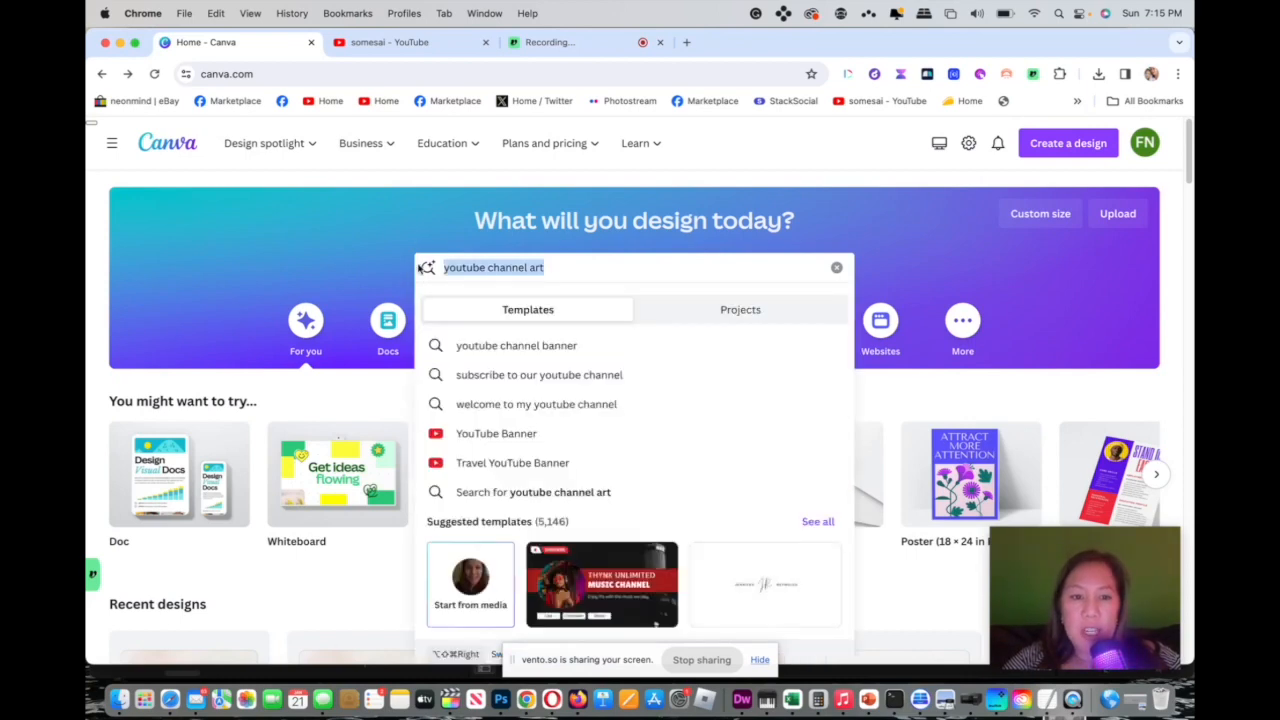
{"action": "left_click", "coordinate": [842, 221]}
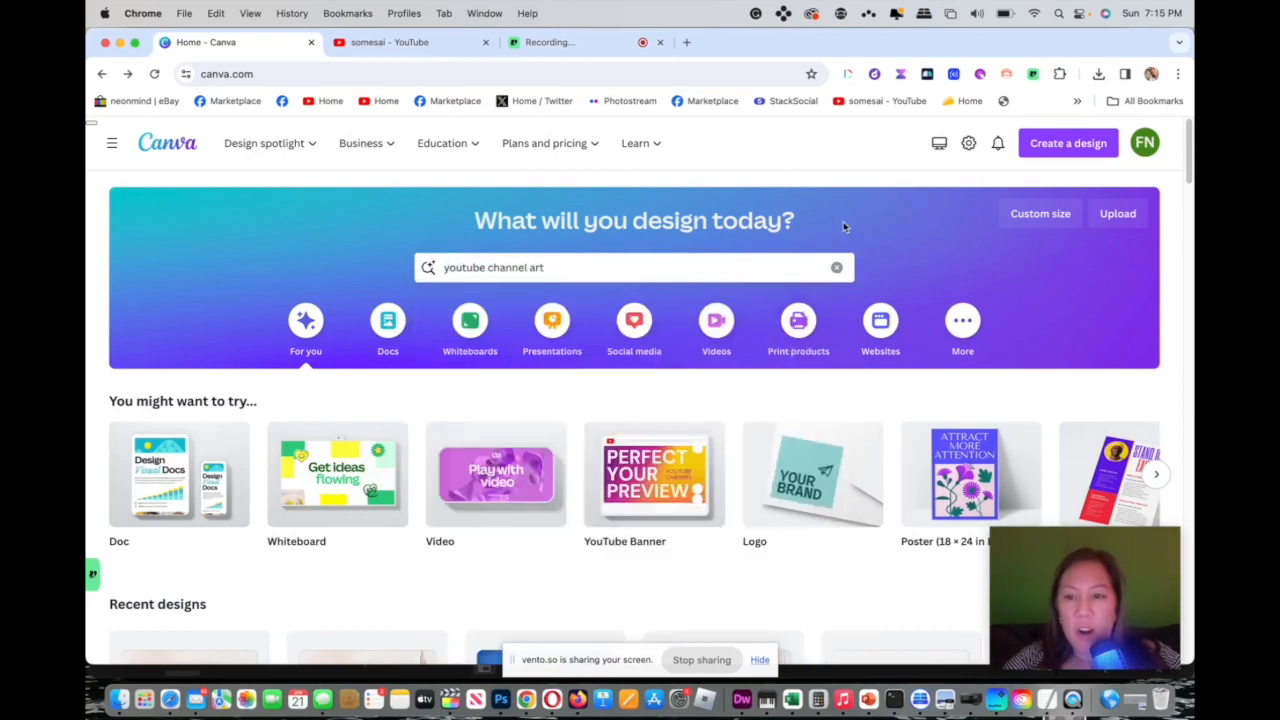
{"action": "left_click", "coordinate": [809, 269]}
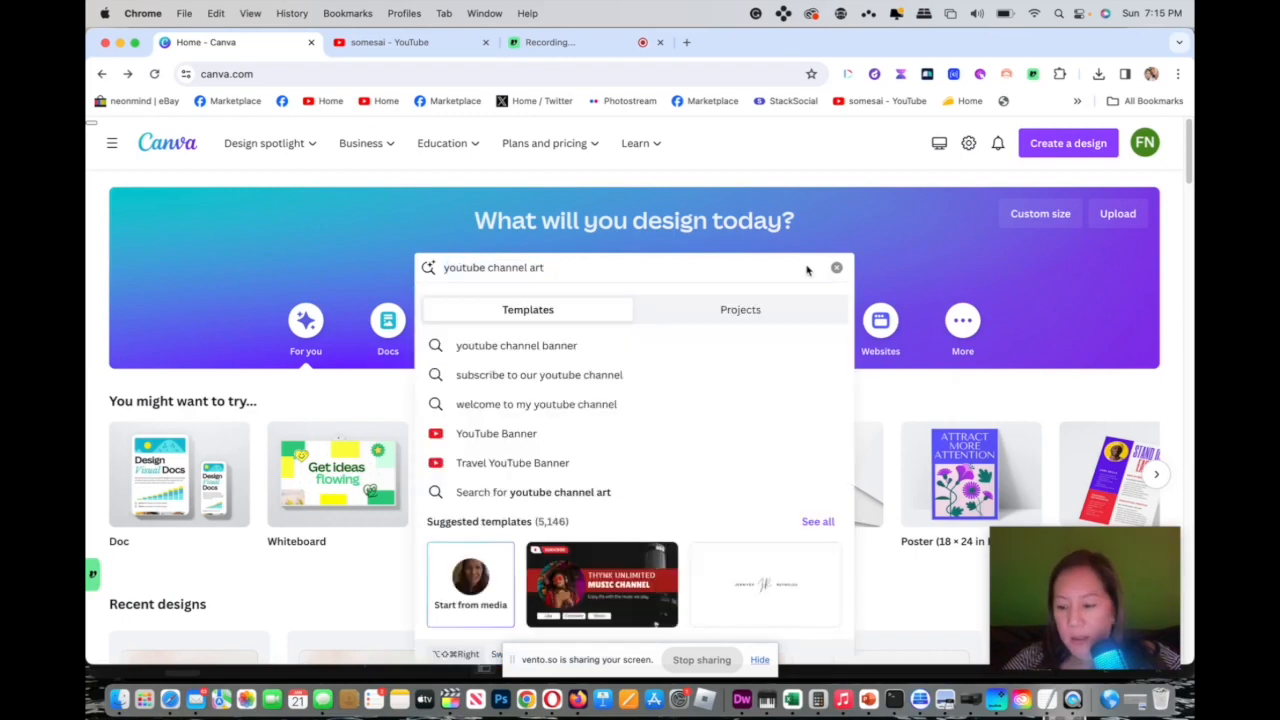
{"action": "key", "text": "Return"}
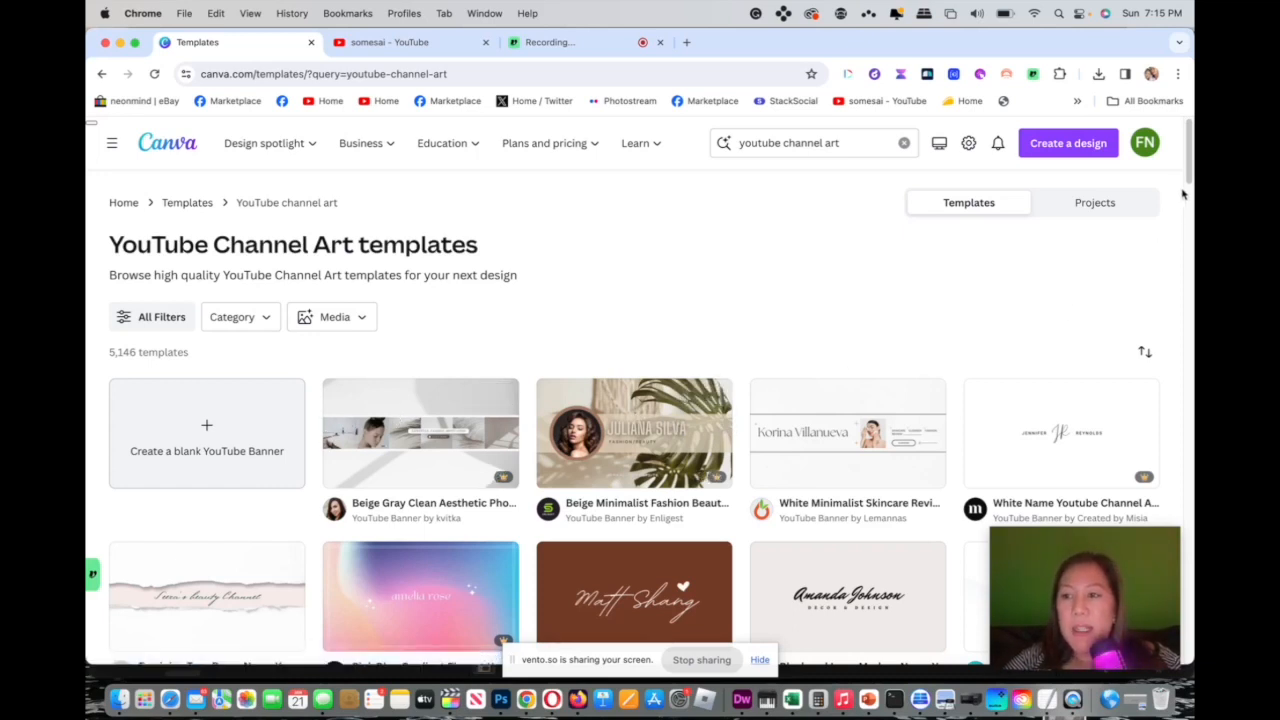
Browse the YouTube Channel Art results and customize the Neutral Simple Minimalist Lifestyle Blogger YouTube Channel Art template.
{"action": "scroll", "coordinate": [1182, 192], "scroll_direction": "down", "scroll_amount": 3}
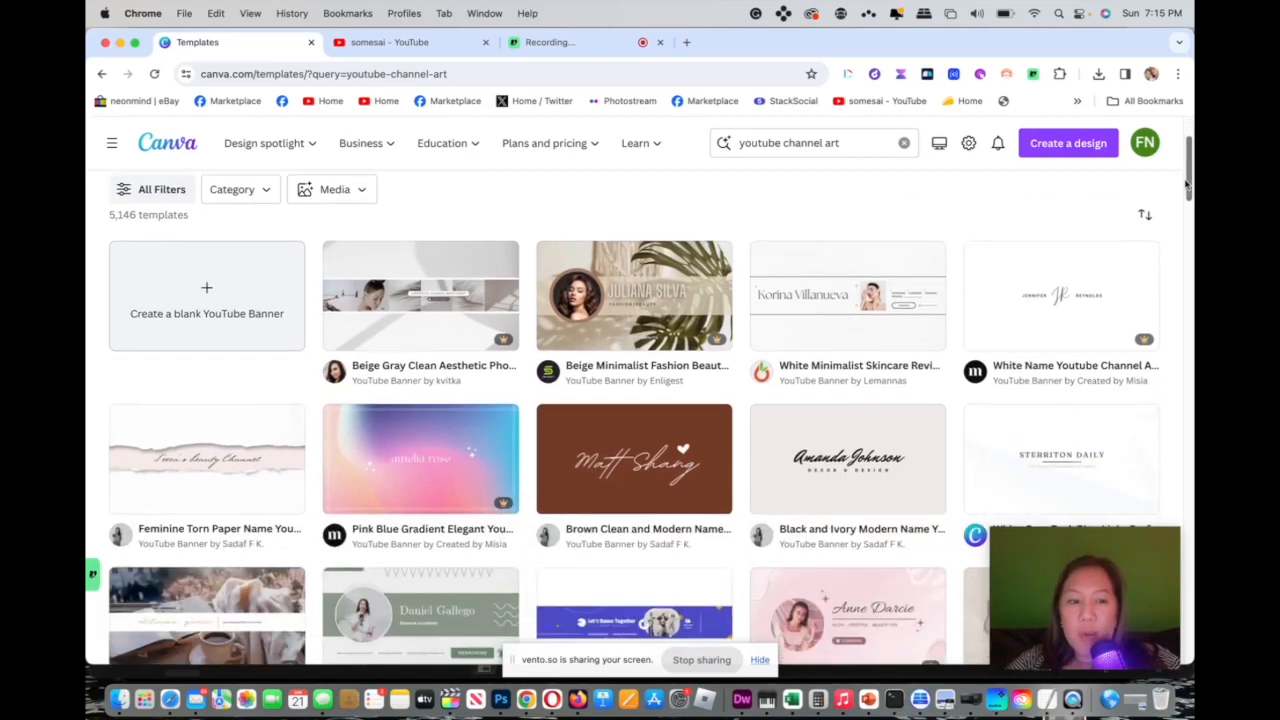
{"action": "scroll", "coordinate": [1180, 190], "scroll_direction": "down", "scroll_amount": 1}
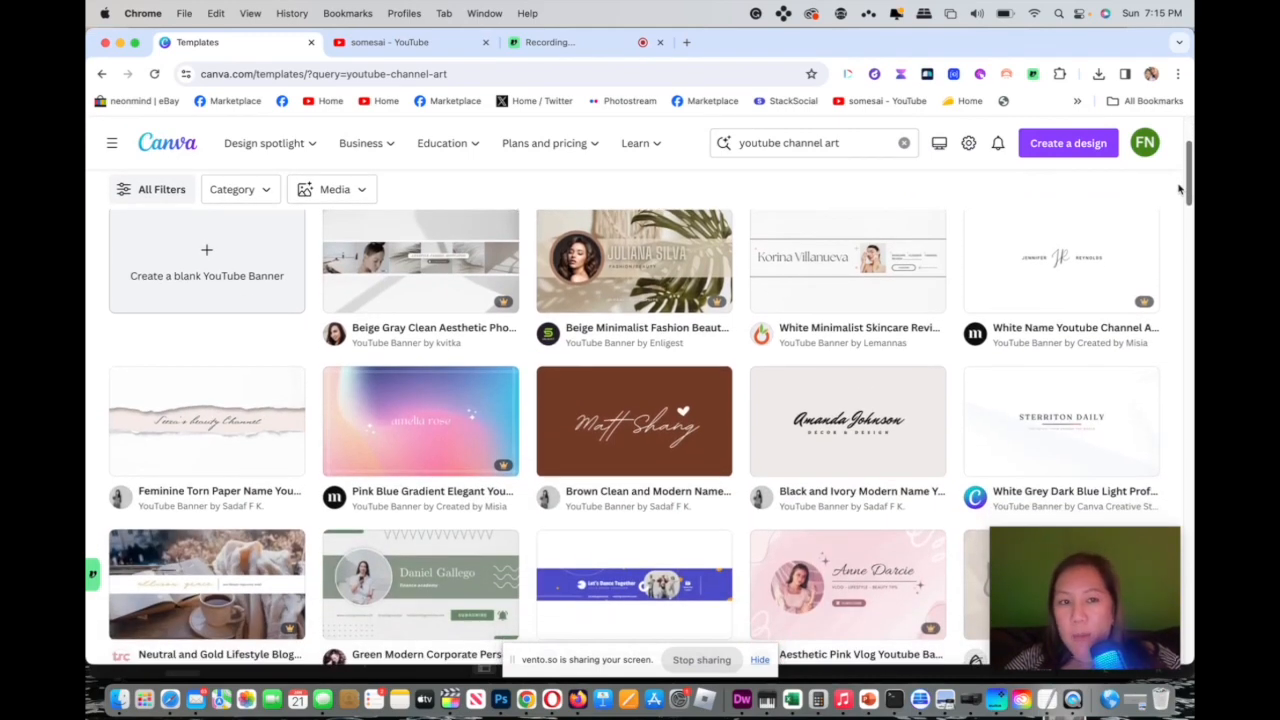
{"action": "scroll", "coordinate": [1175, 205], "scroll_direction": "down", "scroll_amount": 6}
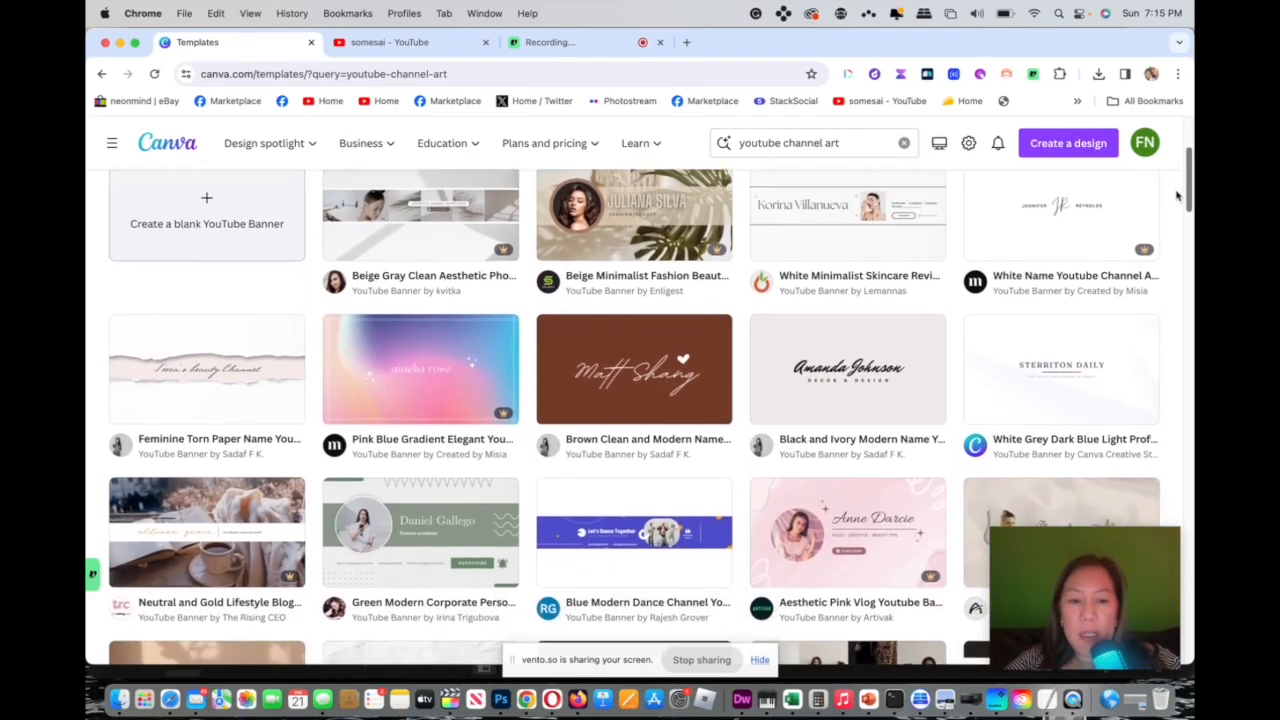
{"action": "scroll", "coordinate": [1166, 229], "scroll_direction": "down", "scroll_amount": 2}
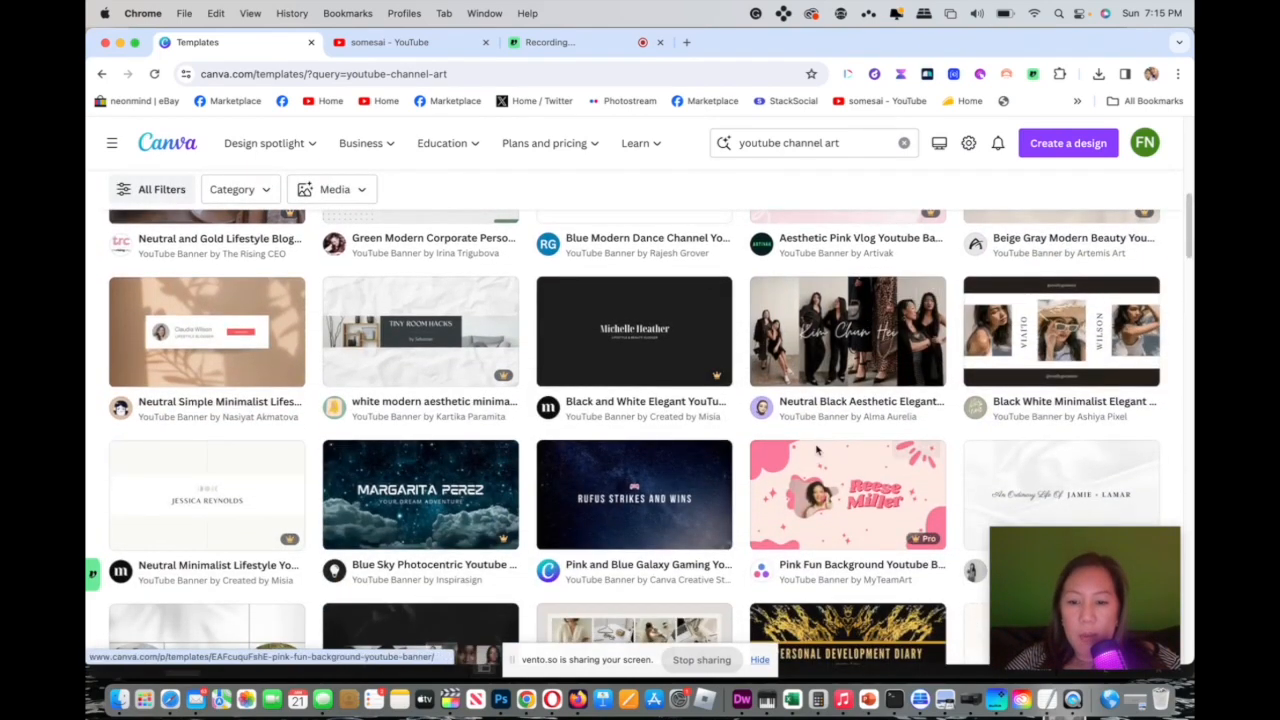
{"action": "scroll", "coordinate": [1183, 275], "scroll_direction": "down", "scroll_amount": 7}
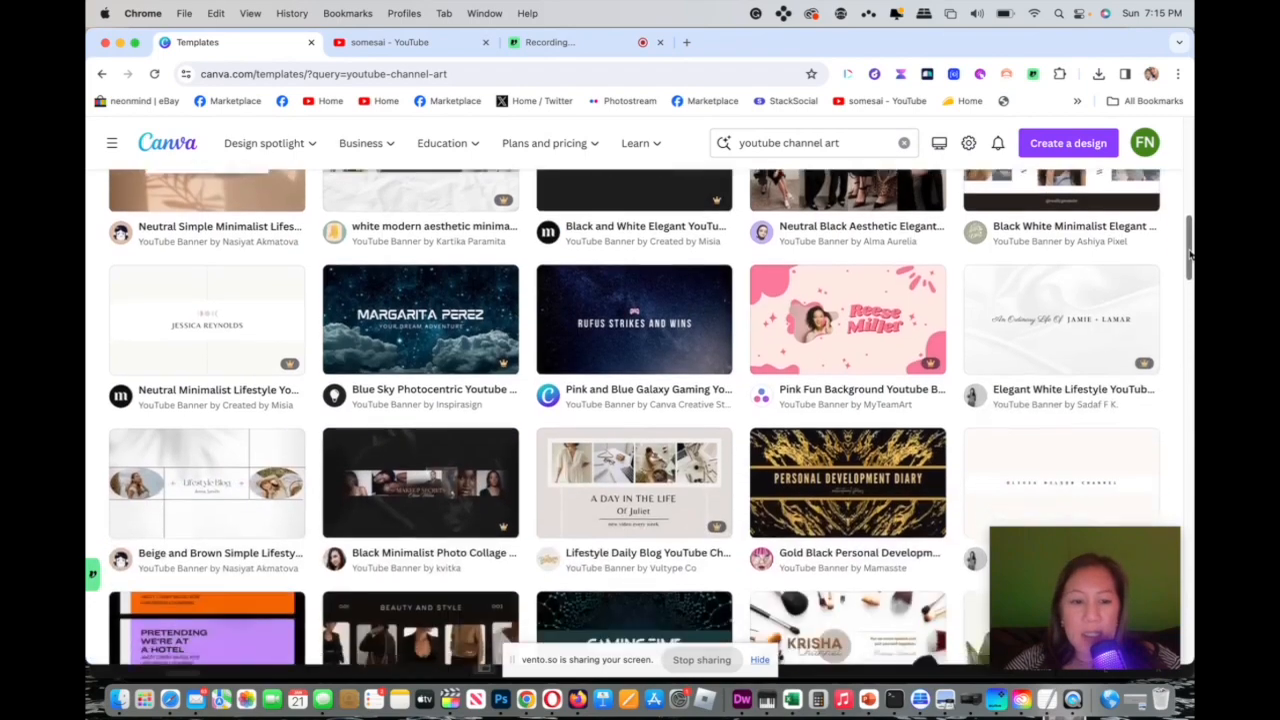
{"action": "scroll", "coordinate": [1180, 280], "scroll_direction": "down", "scroll_amount": 3}
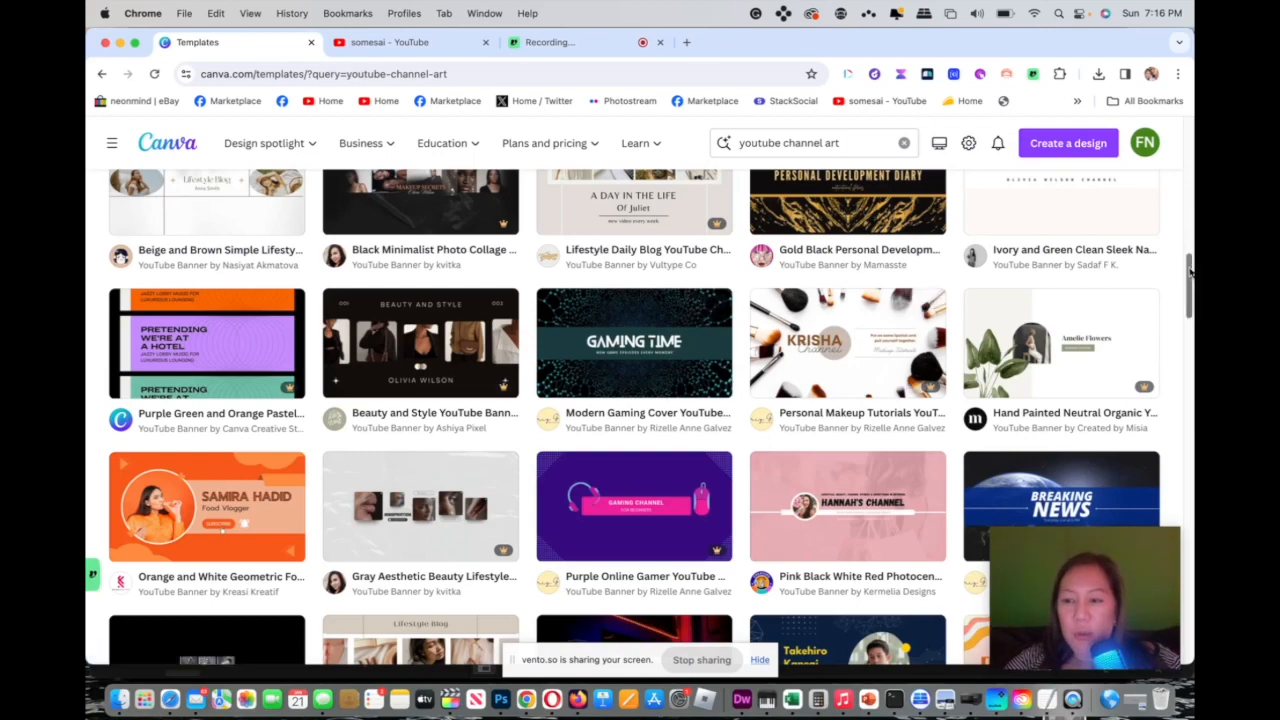
{"action": "left_click_drag", "start_coordinate": [1189, 270], "coordinate": [1175, 204]}
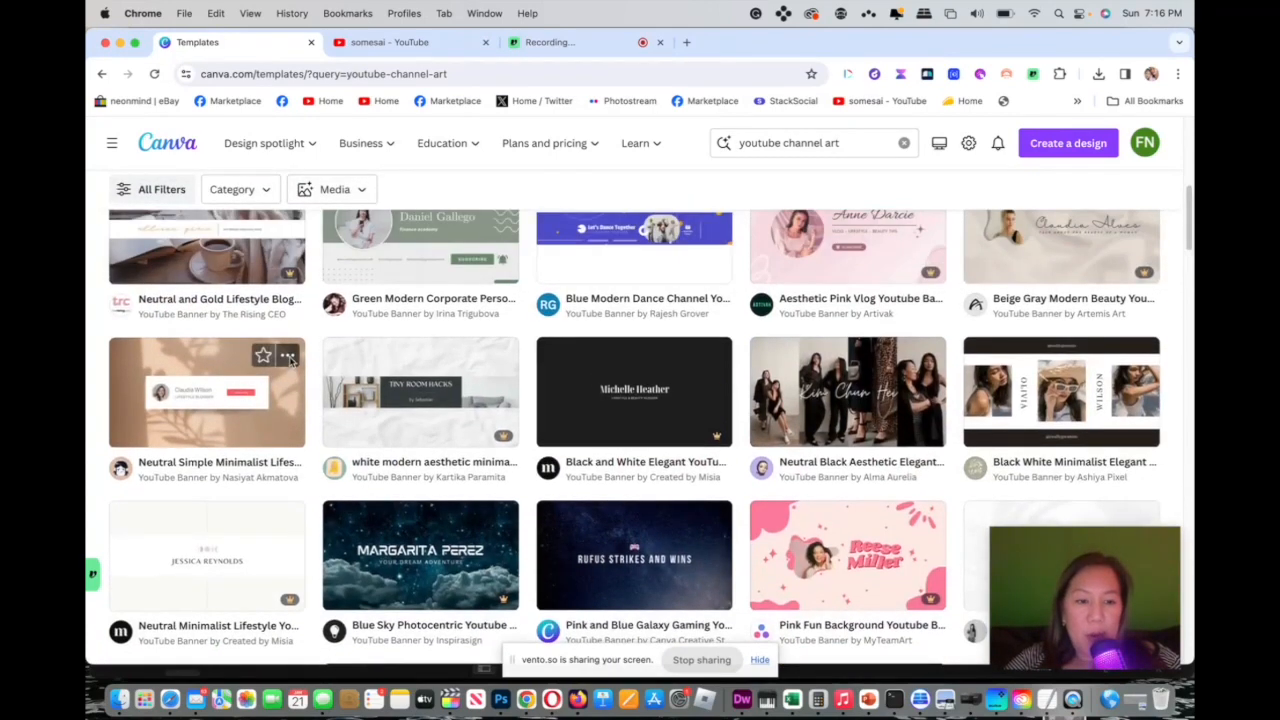
{"action": "left_click", "coordinate": [288, 357]}
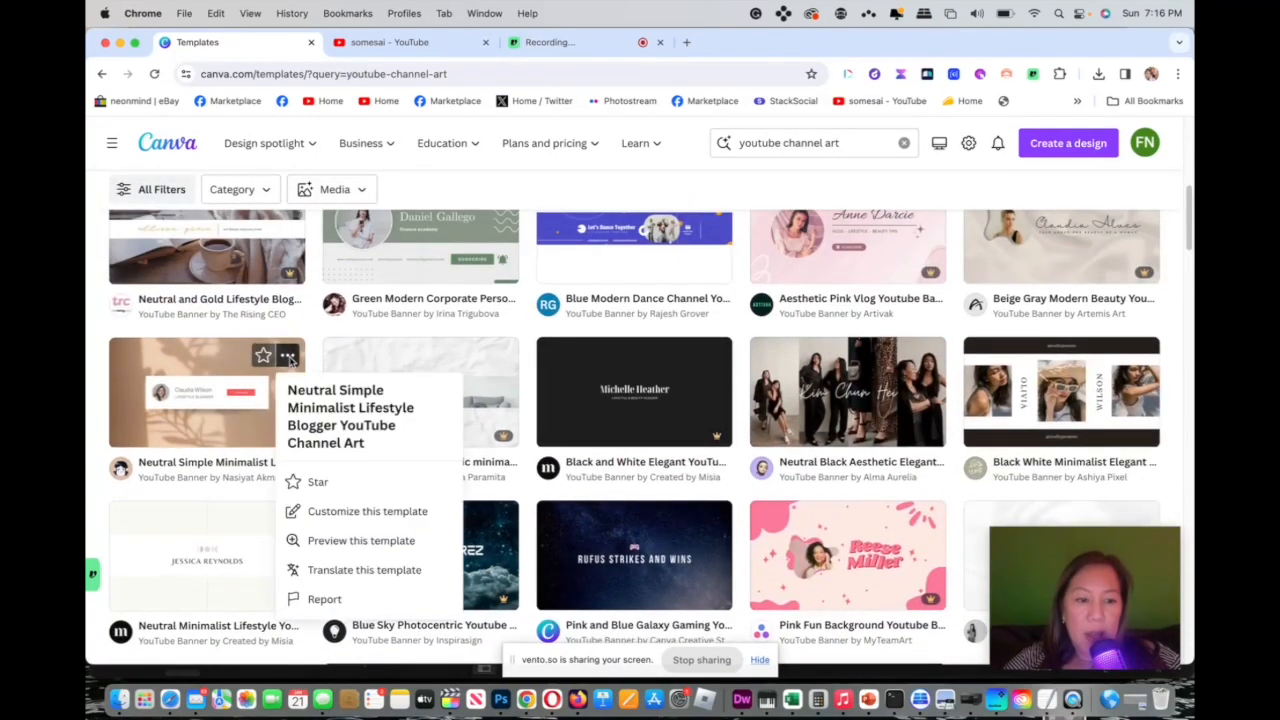
{"action": "left_click", "coordinate": [320, 511]}
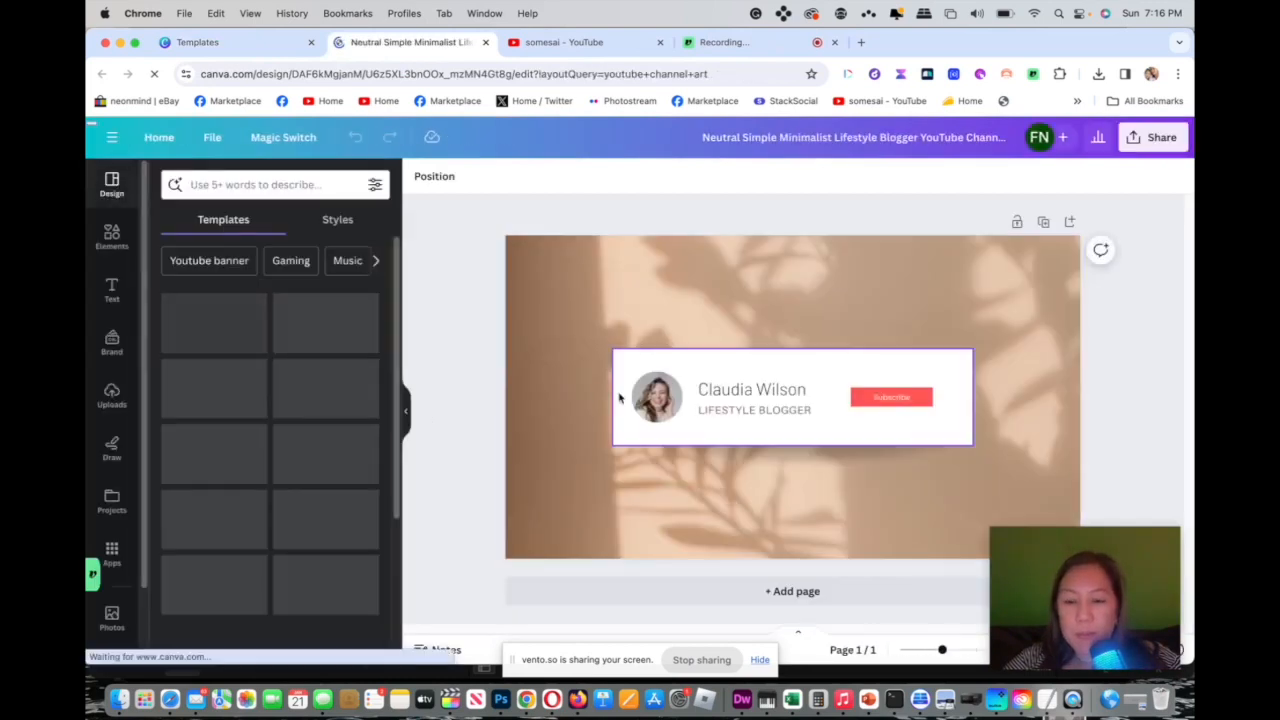
Replace the template's circular profile photo with the uploaded portrait photo.
{"action": "left_click", "coordinate": [647, 399]}
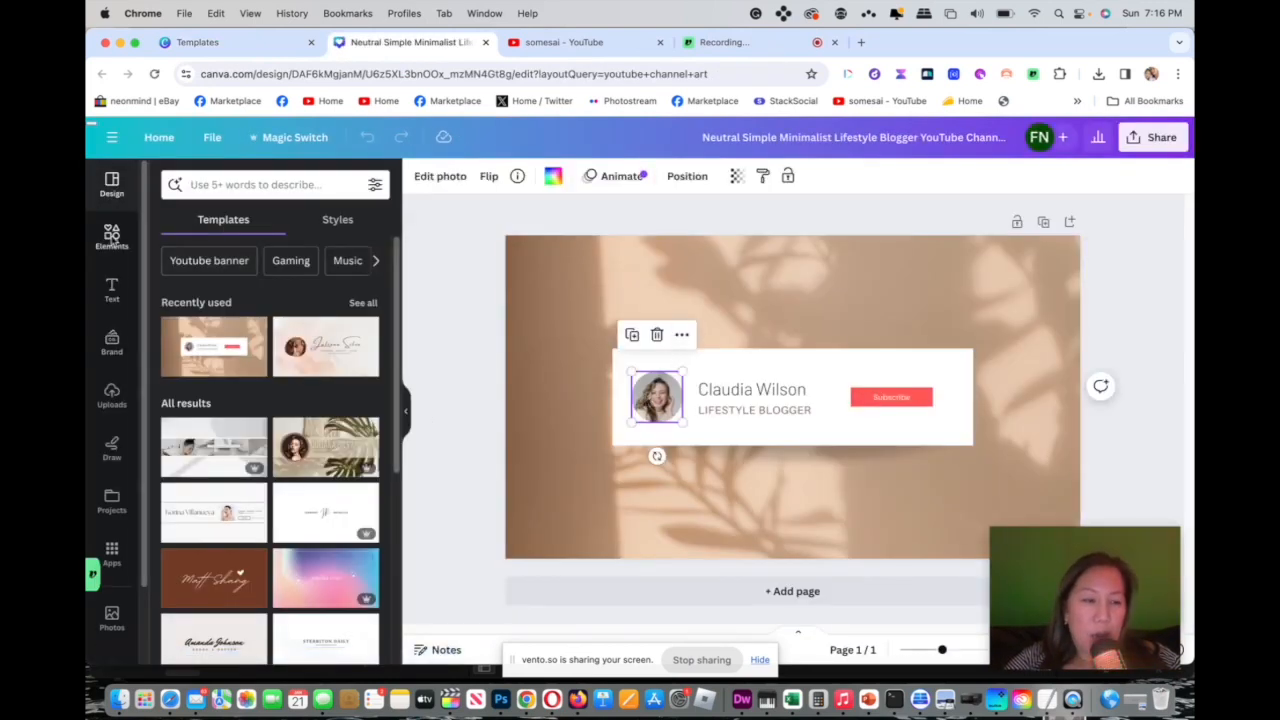
{"action": "left_click", "coordinate": [112, 393]}
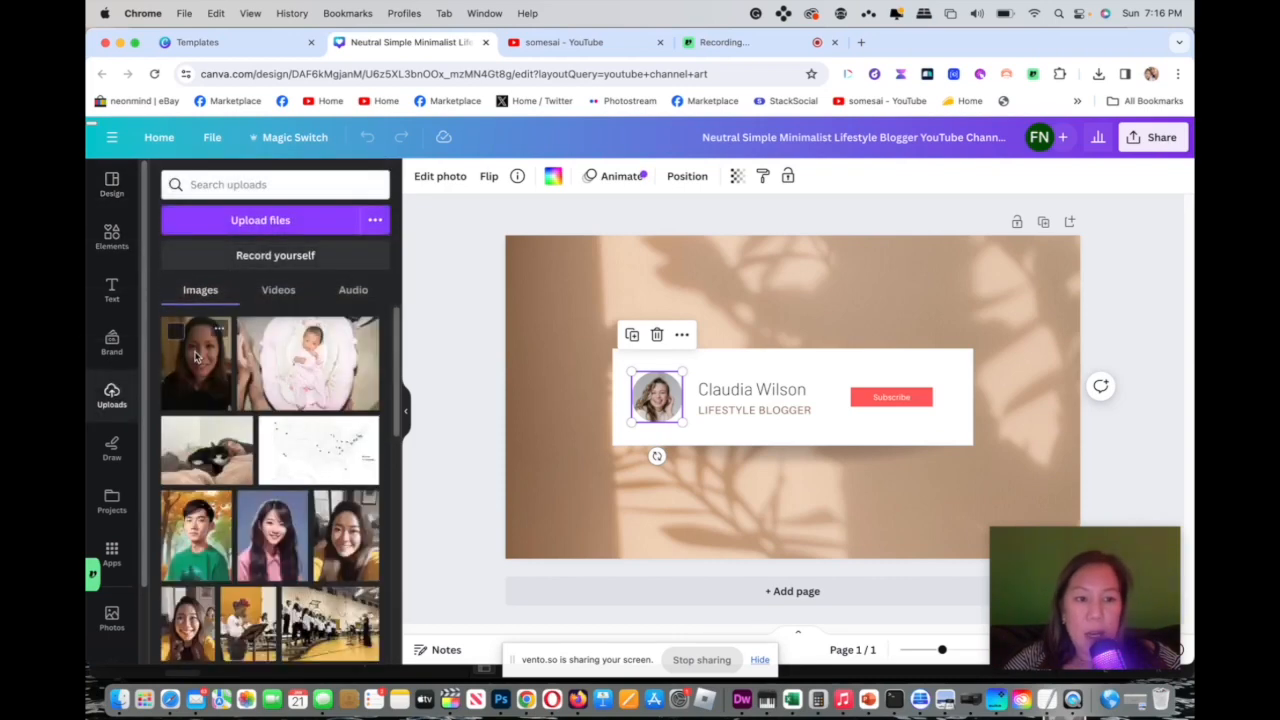
{"action": "left_click_drag", "start_coordinate": [196, 358], "coordinate": [632, 389]}
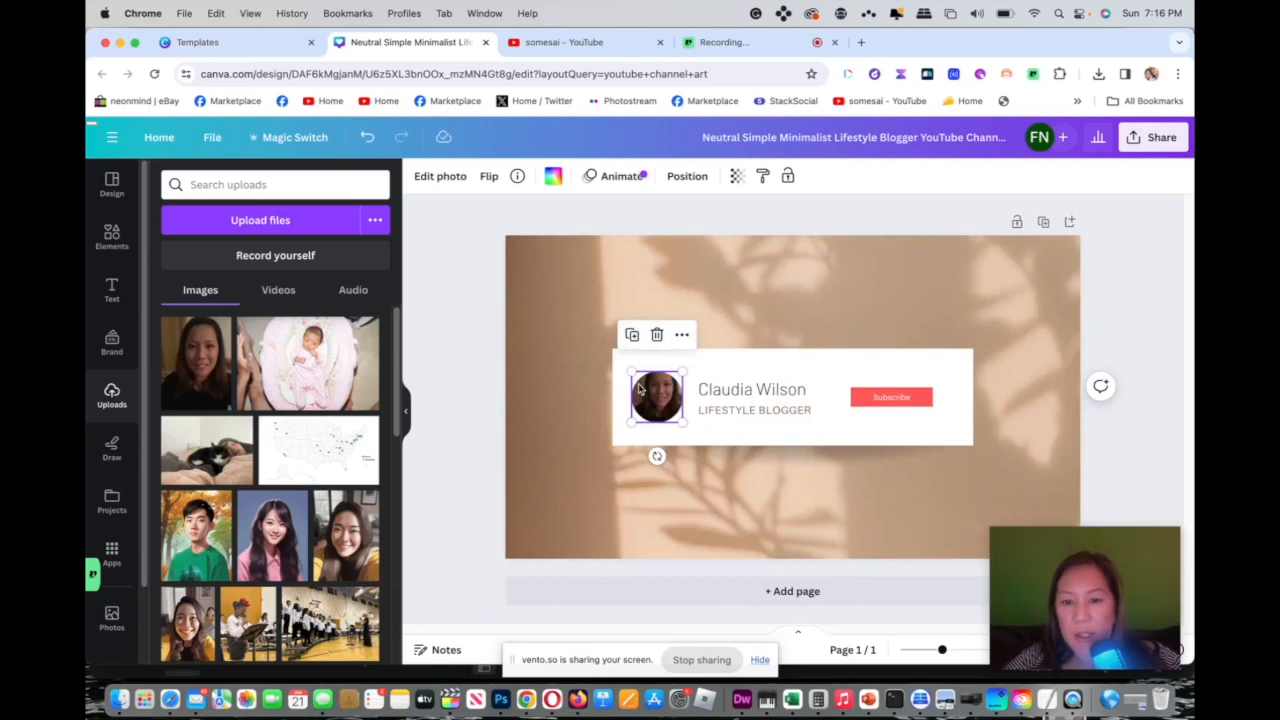
Increase the brightness of the profile photo in the photo adjustments.
{"action": "left_click", "coordinate": [446, 174]}
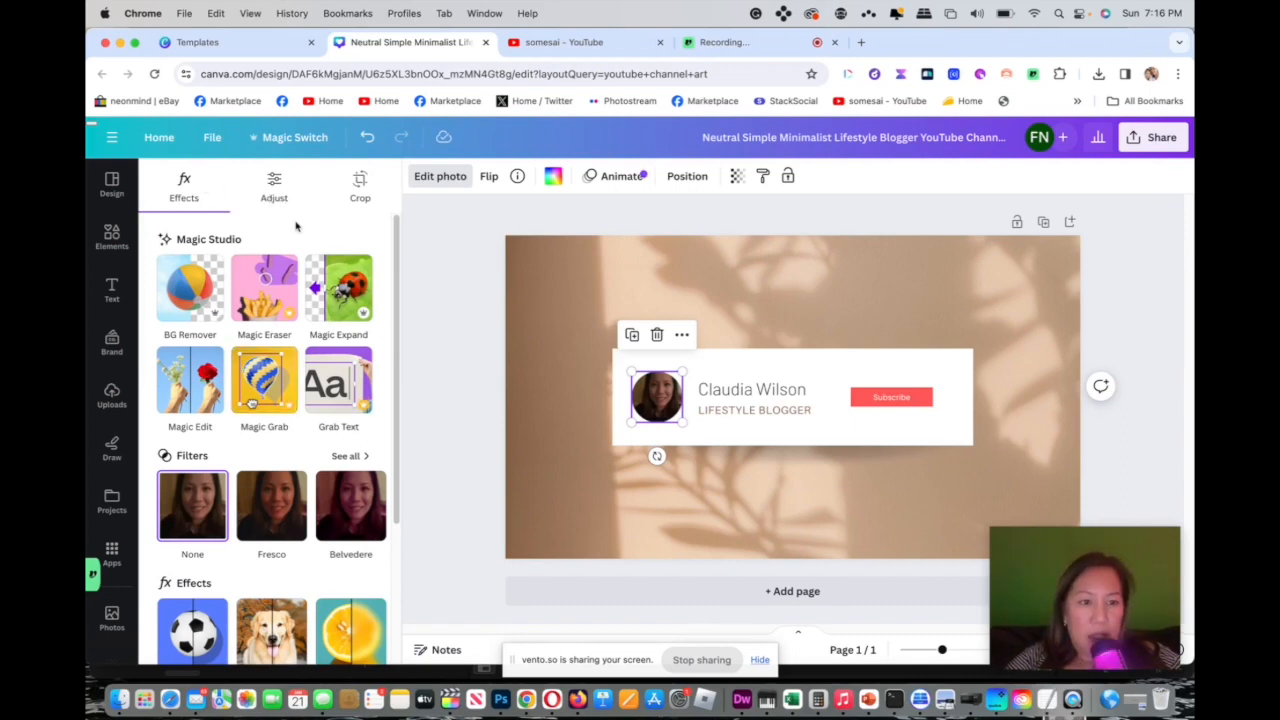
{"action": "left_click", "coordinate": [278, 194]}
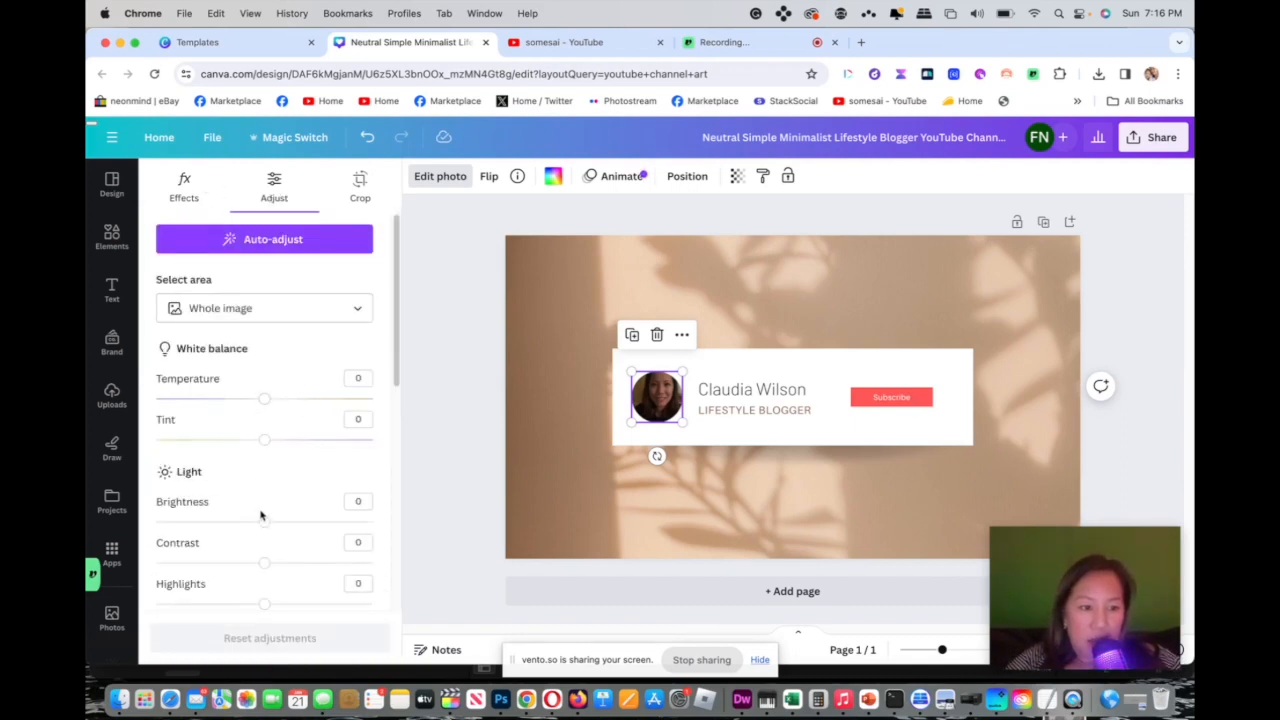
{"action": "left_click_drag", "start_coordinate": [264, 521], "coordinate": [318, 521]}
{"action": "left_click", "coordinate": [433, 434]}
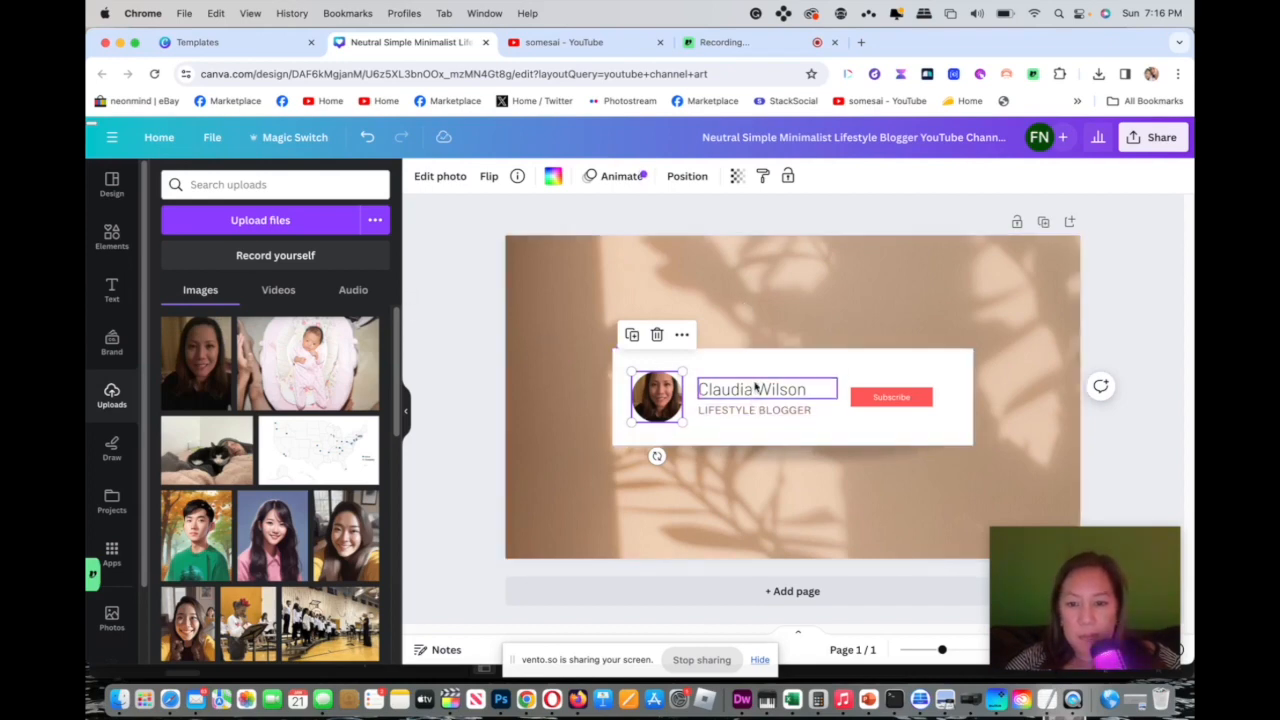
Replace the name text on the banner with somesai.
{"action": "double_click", "coordinate": [712, 389]}
{"action": "type", "text": "F"}
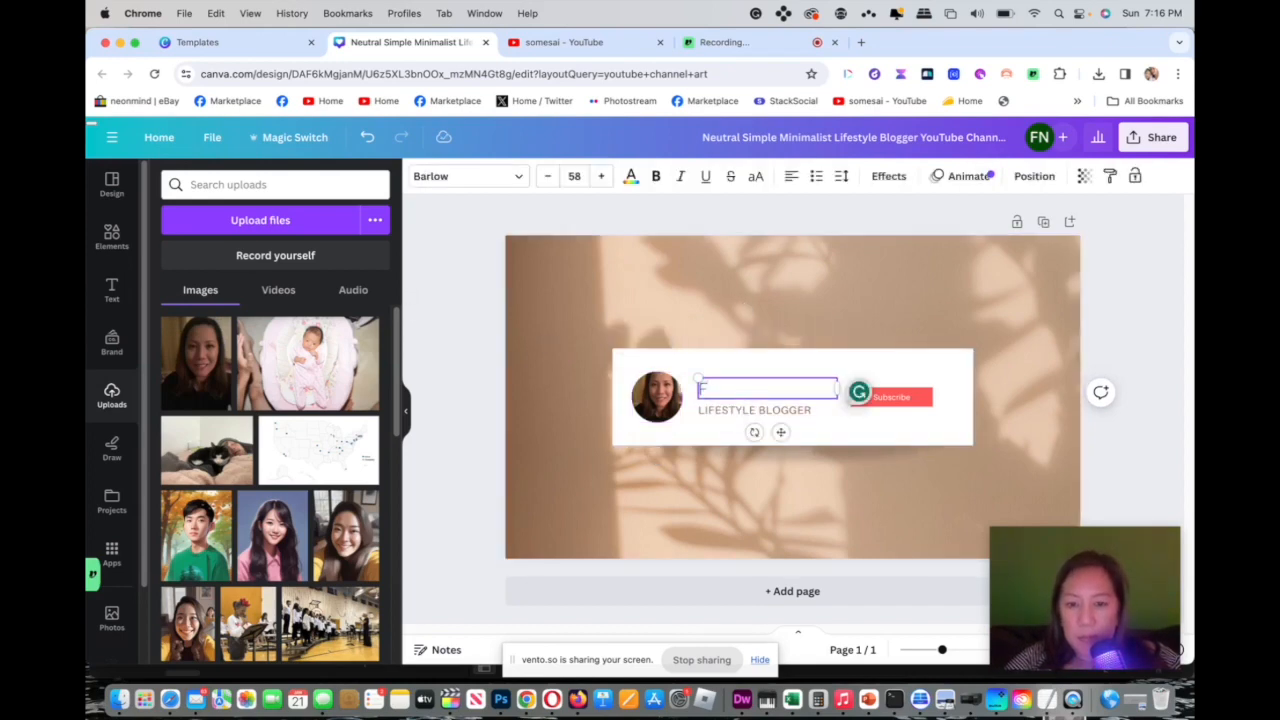
{"action": "type", "text": "omesai"}
Replace the subtitle text under the name with TOP BUSINESS TOOLS.
{"action": "left_click", "coordinate": [769, 411]}
{"action": "left_click", "coordinate": [769, 412]}
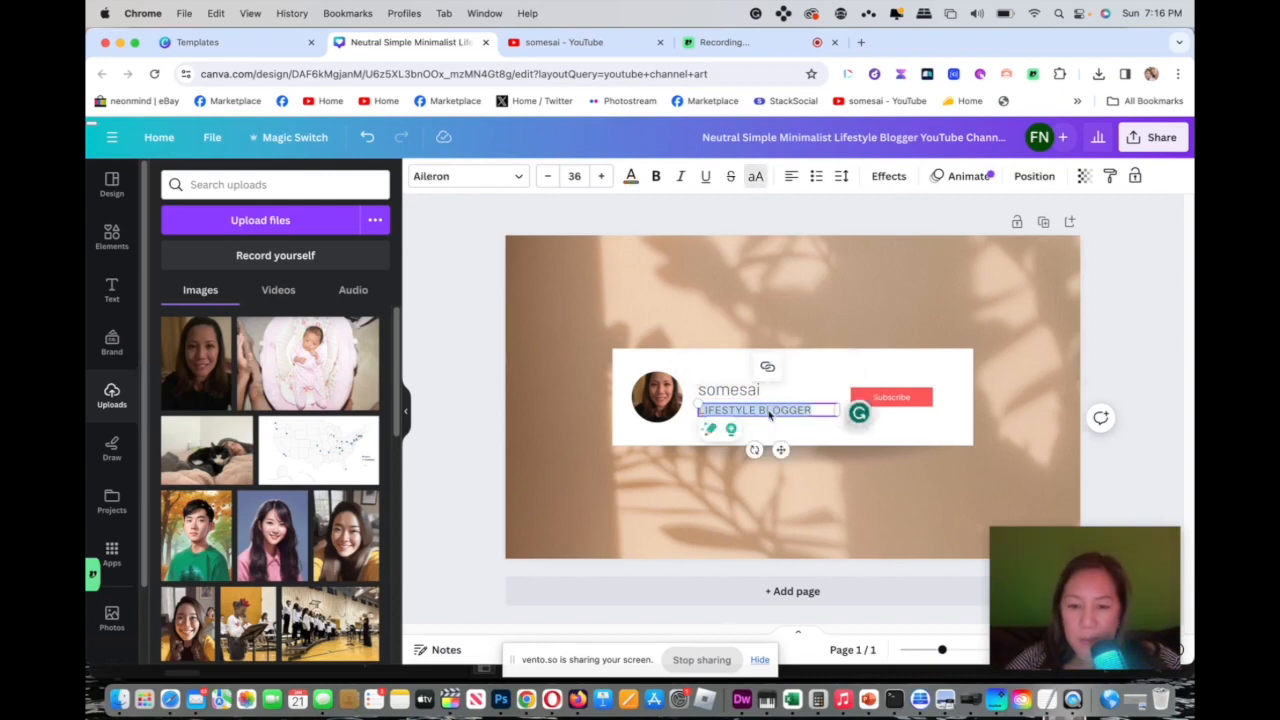
{"action": "key", "text": "BackSpace"}
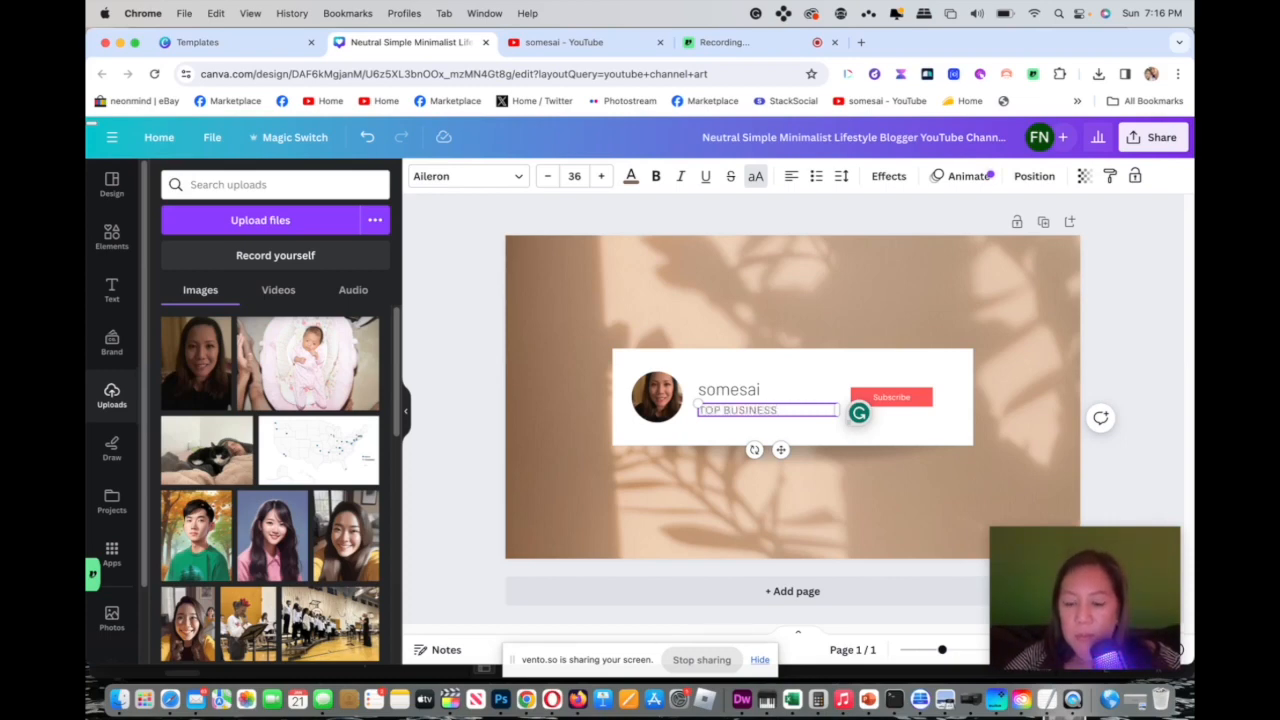
{"action": "left_click", "coordinate": [961, 327]}
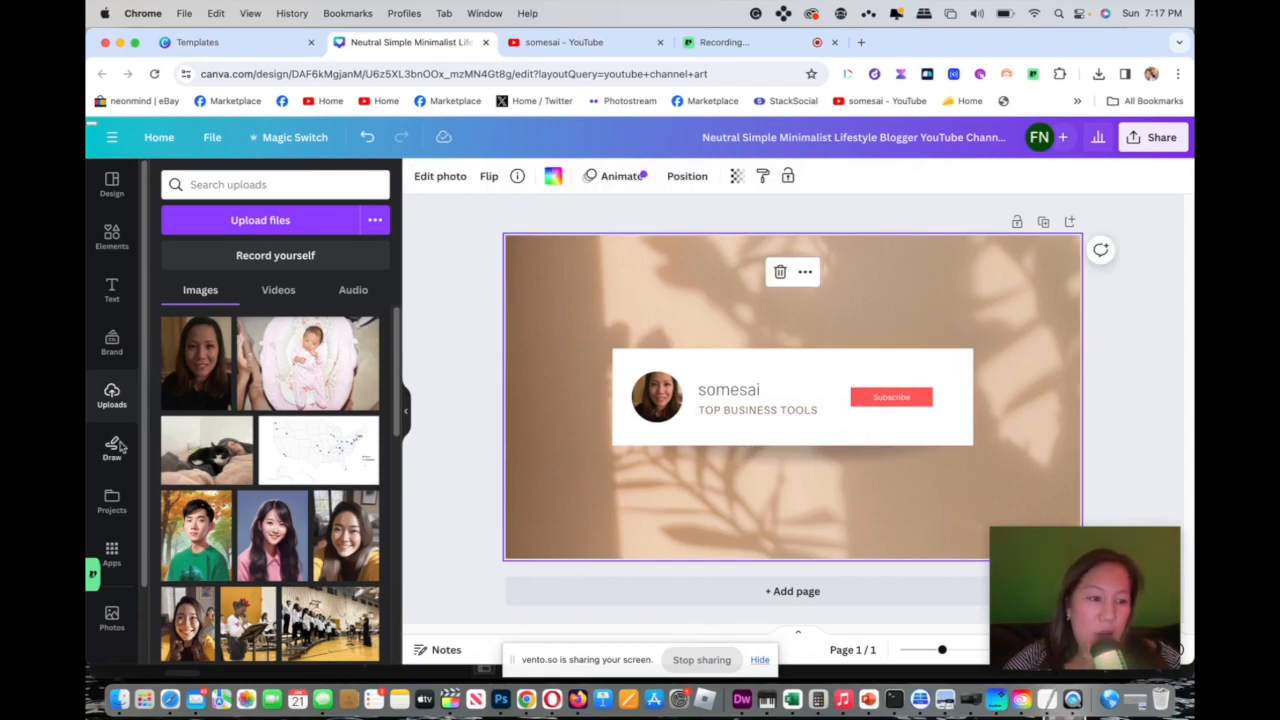
Set the page background to the white-grey gradient from the recently used backgrounds.
{"action": "scroll", "coordinate": [112, 480], "scroll_direction": "down", "scroll_amount": 3}
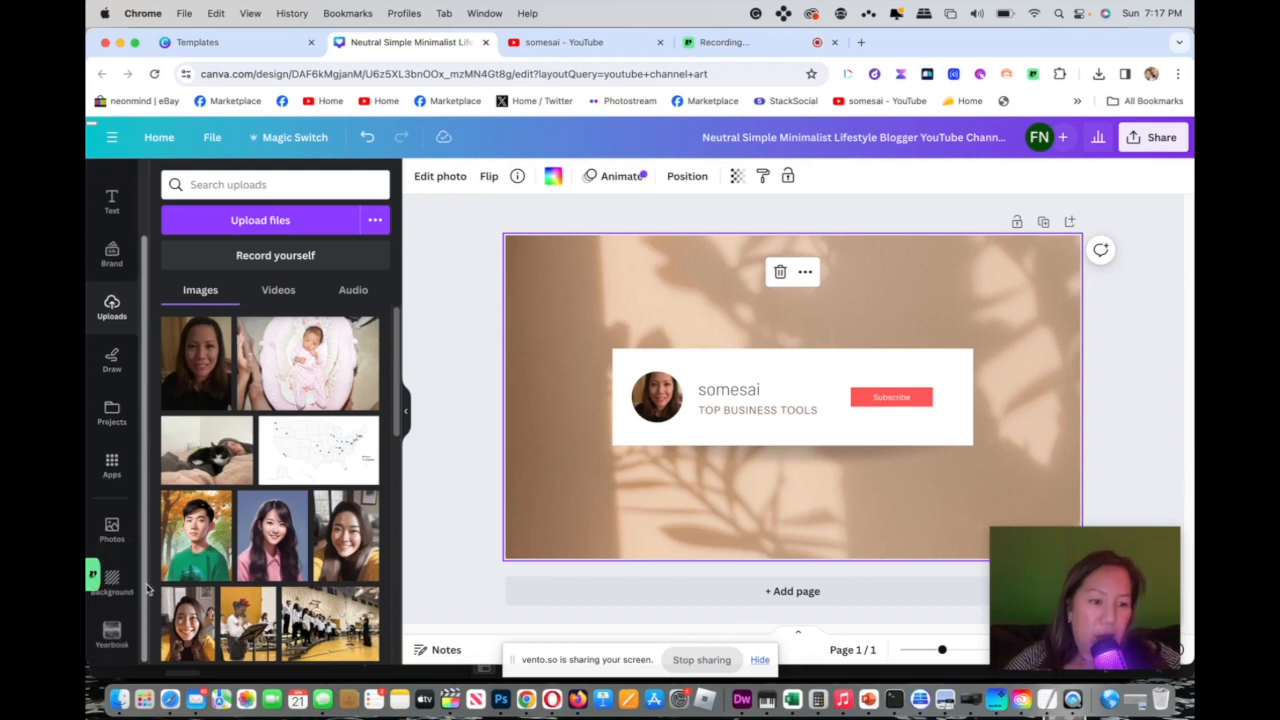
{"action": "left_click", "coordinate": [114, 582]}
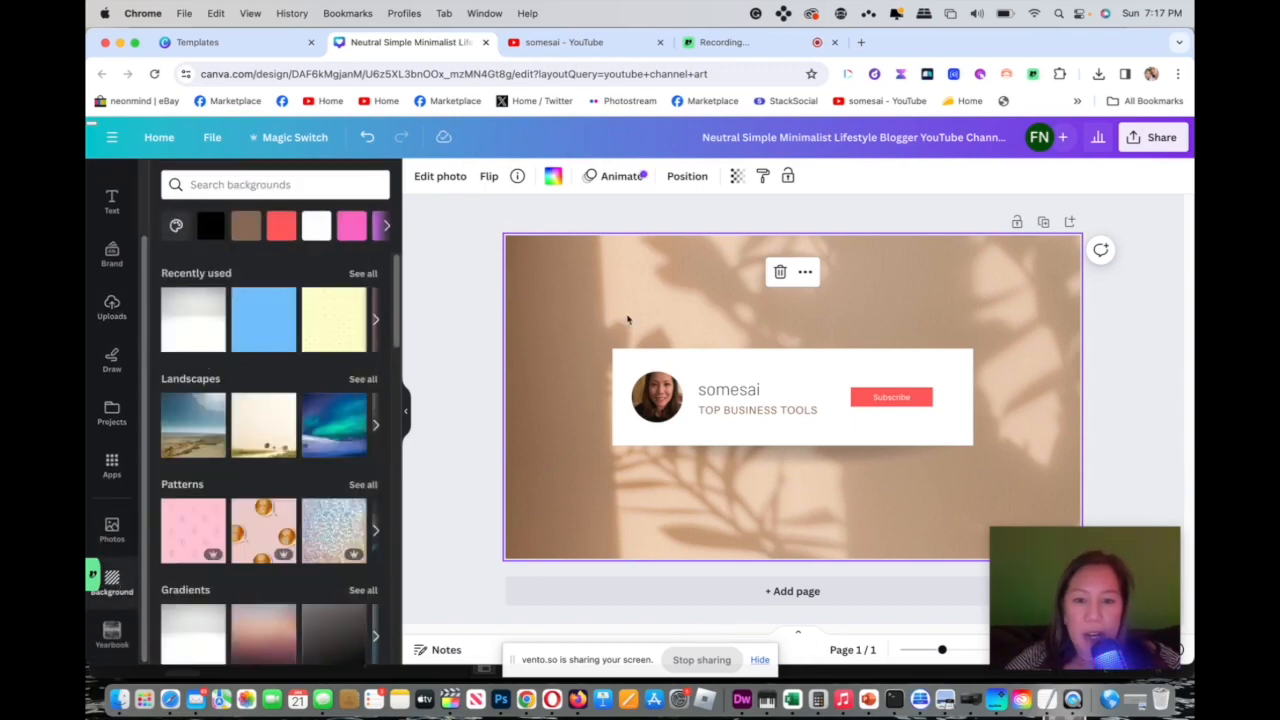
{"action": "left_click", "coordinate": [320, 331]}
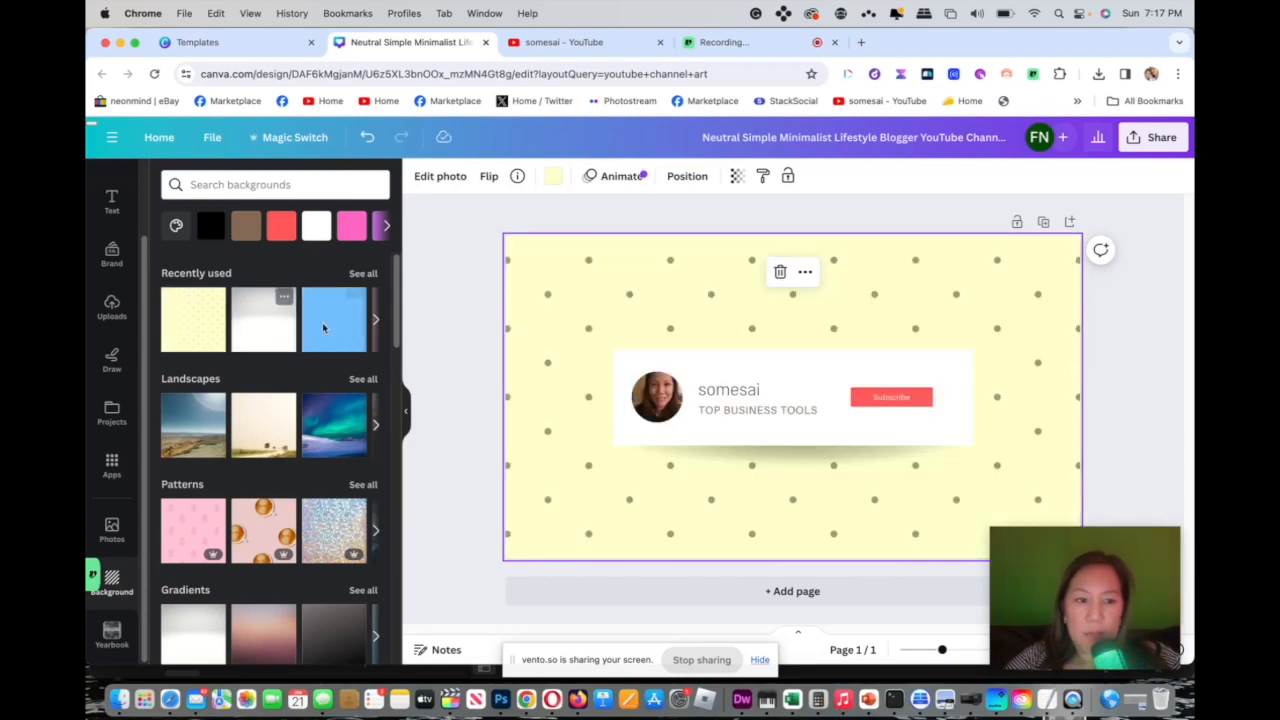
{"action": "left_click", "coordinate": [287, 328]}
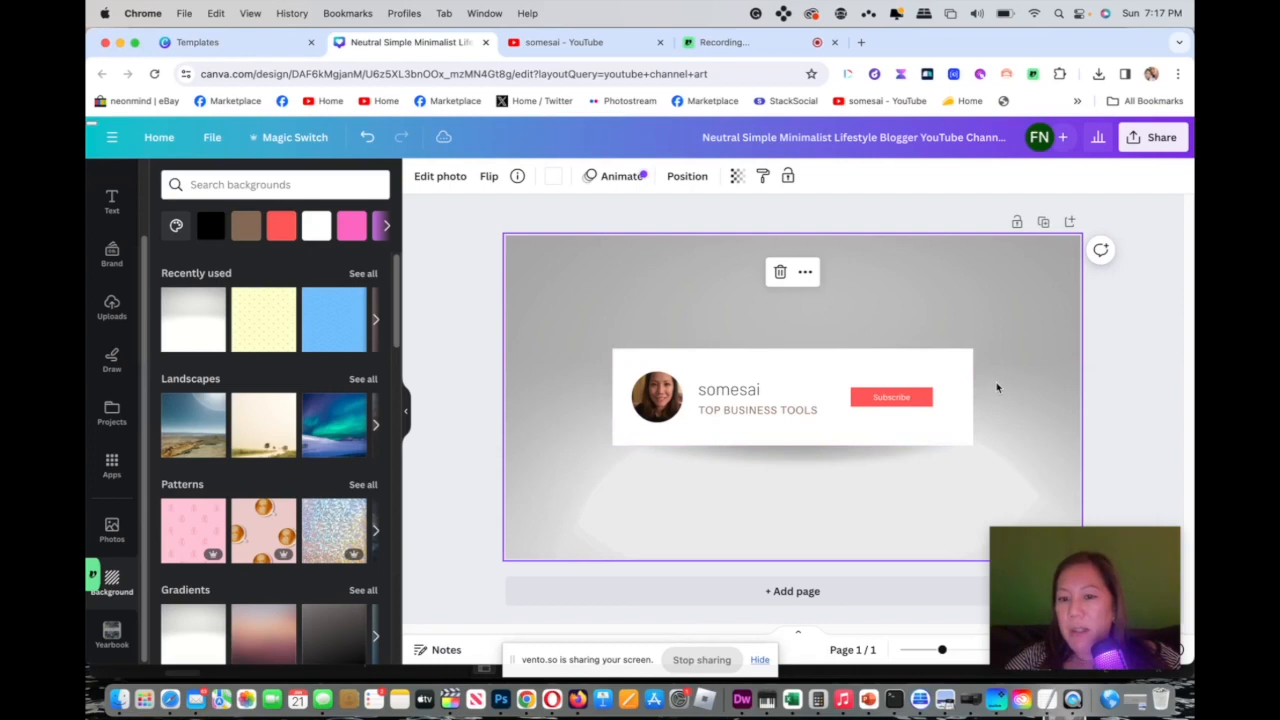
Download the banner design as a PNG image.
{"action": "left_click", "coordinate": [1157, 137]}
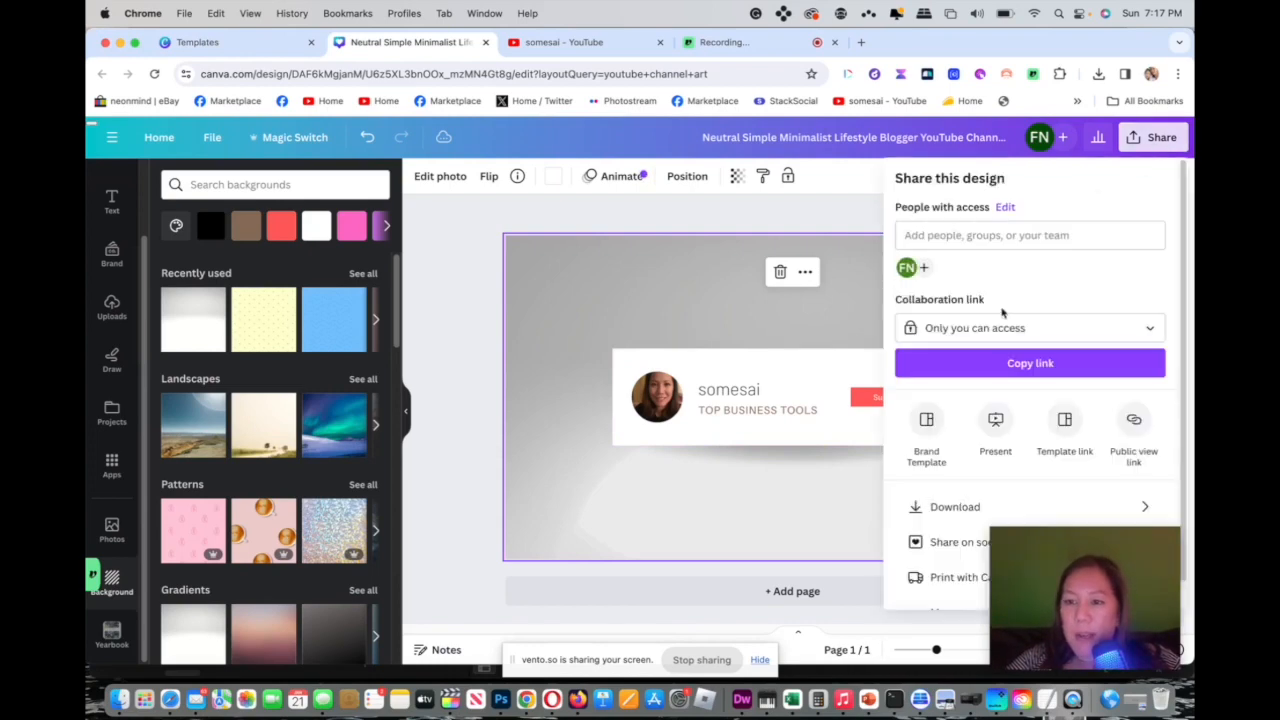
{"action": "left_click", "coordinate": [945, 507]}
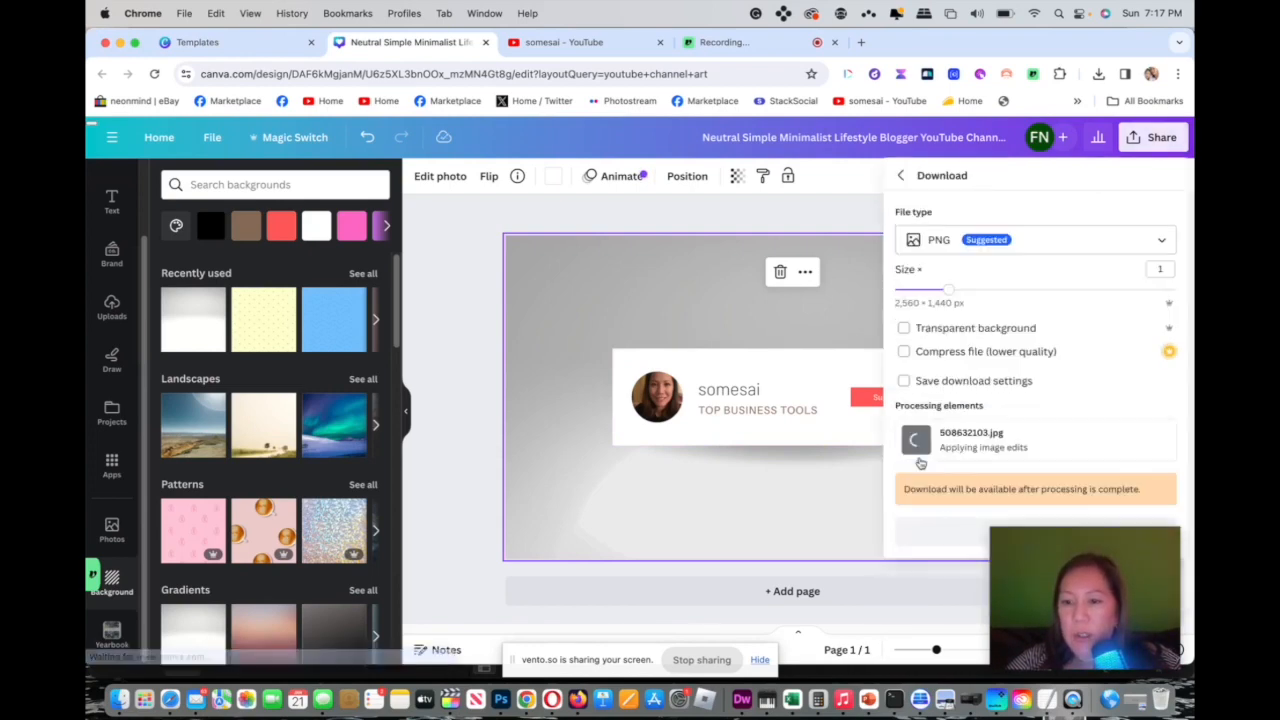
Open the channel's banner image settings and upload Neutral Simple Minimalist Lifestyle Blogger YouTube Channel Art (3).png as the new banner.
{"action": "left_click", "coordinate": [584, 43]}
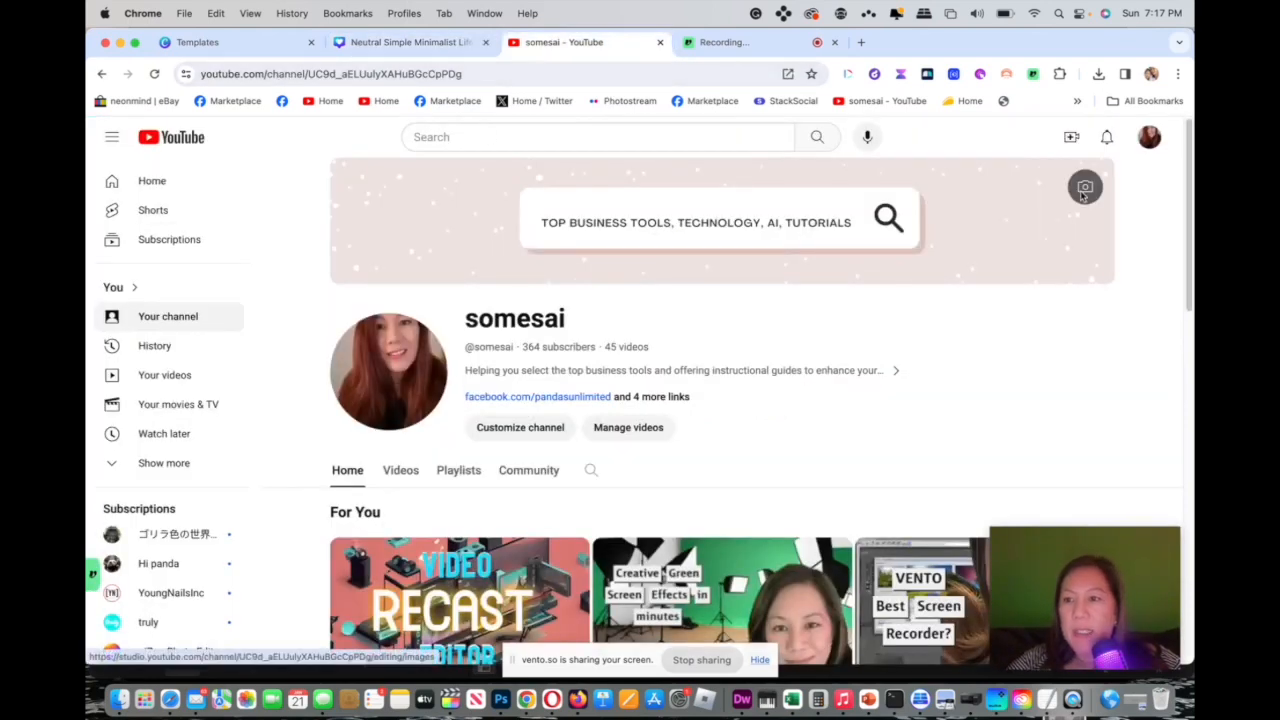
{"action": "left_click", "coordinate": [1085, 190]}
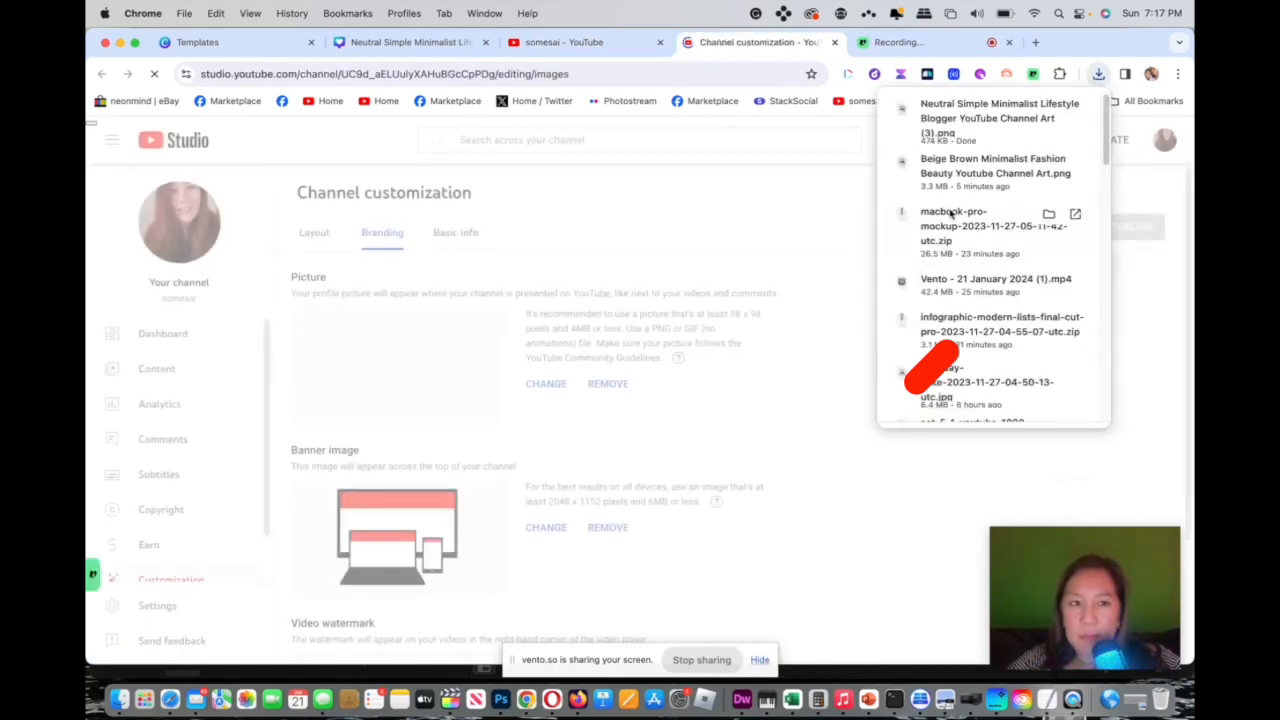
{"action": "left_click", "coordinate": [563, 529]}
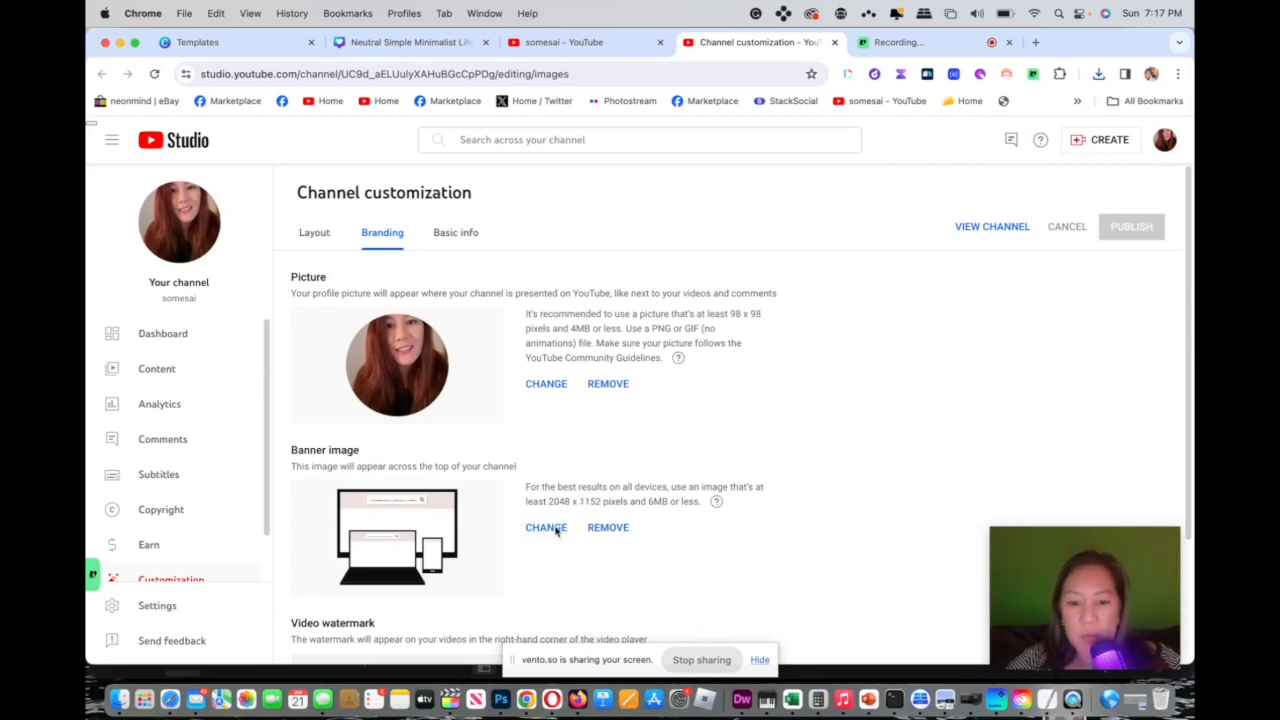
{"action": "left_click", "coordinate": [554, 532]}
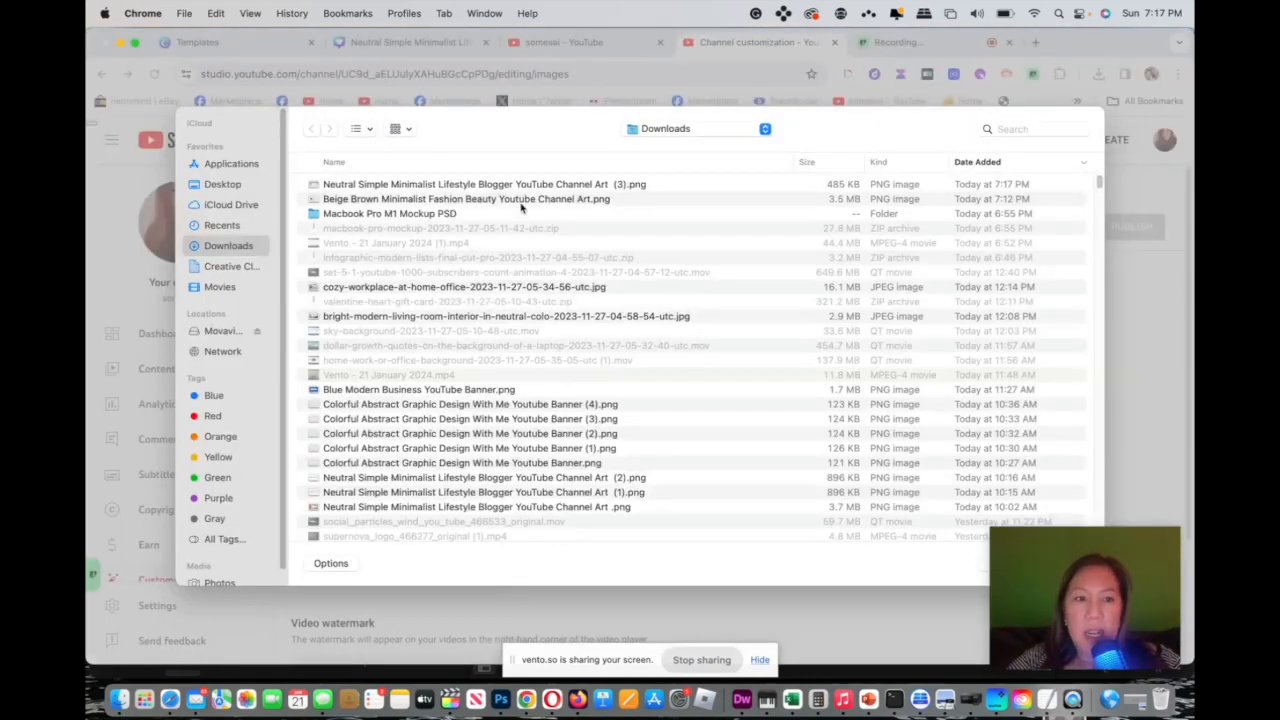
{"action": "left_click", "coordinate": [544, 184]}
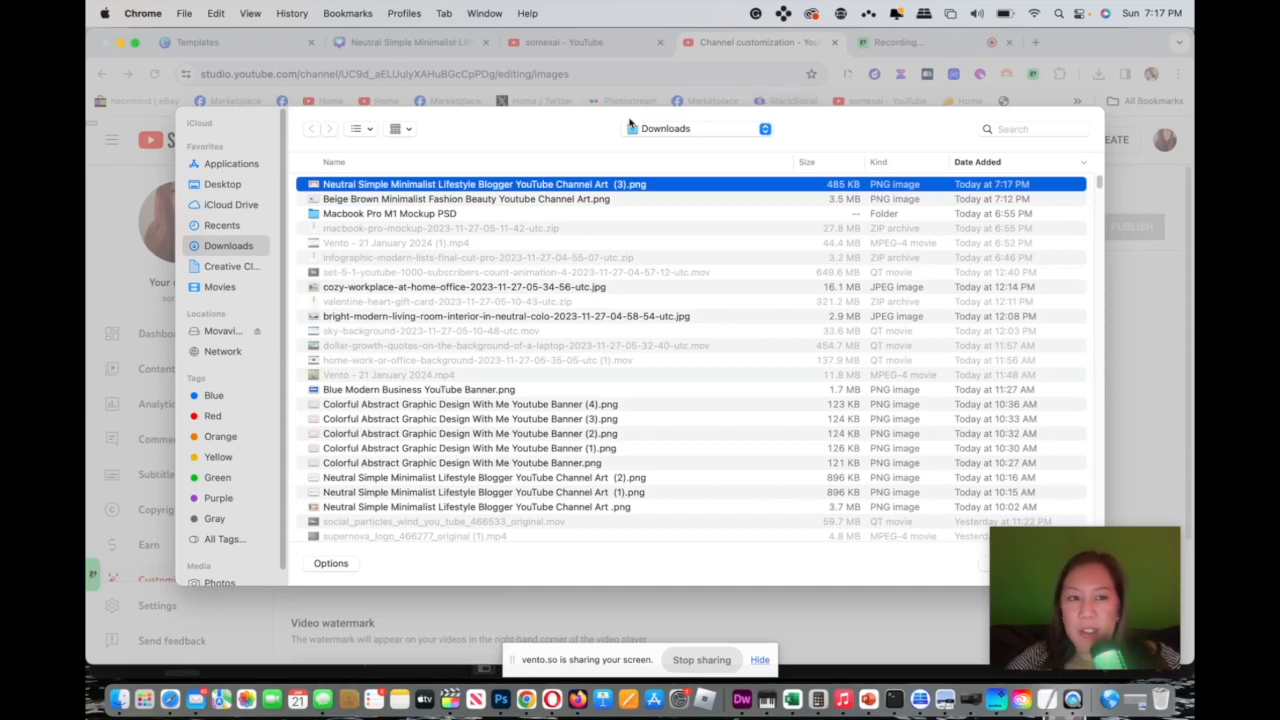
{"action": "left_click", "coordinate": [980, 571]}
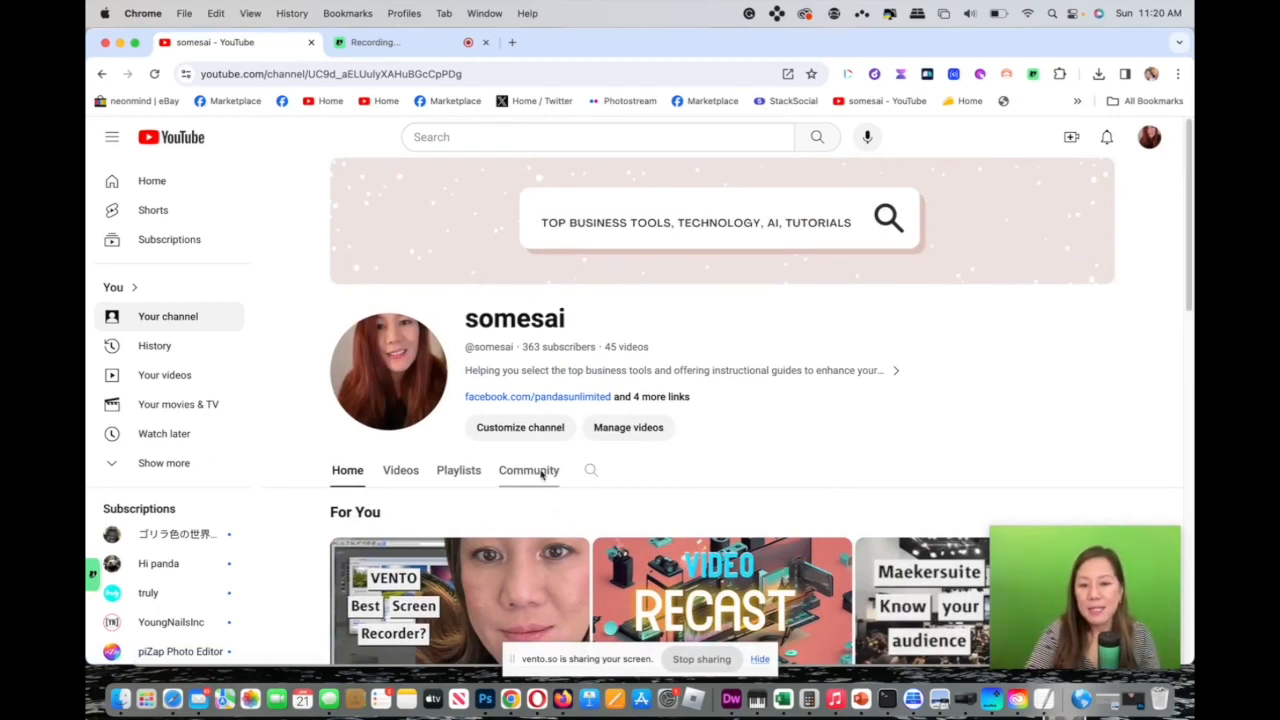
Open the channel customization page and review the Layout sections and the Branding images.
{"action": "left_click", "coordinate": [543, 430]}
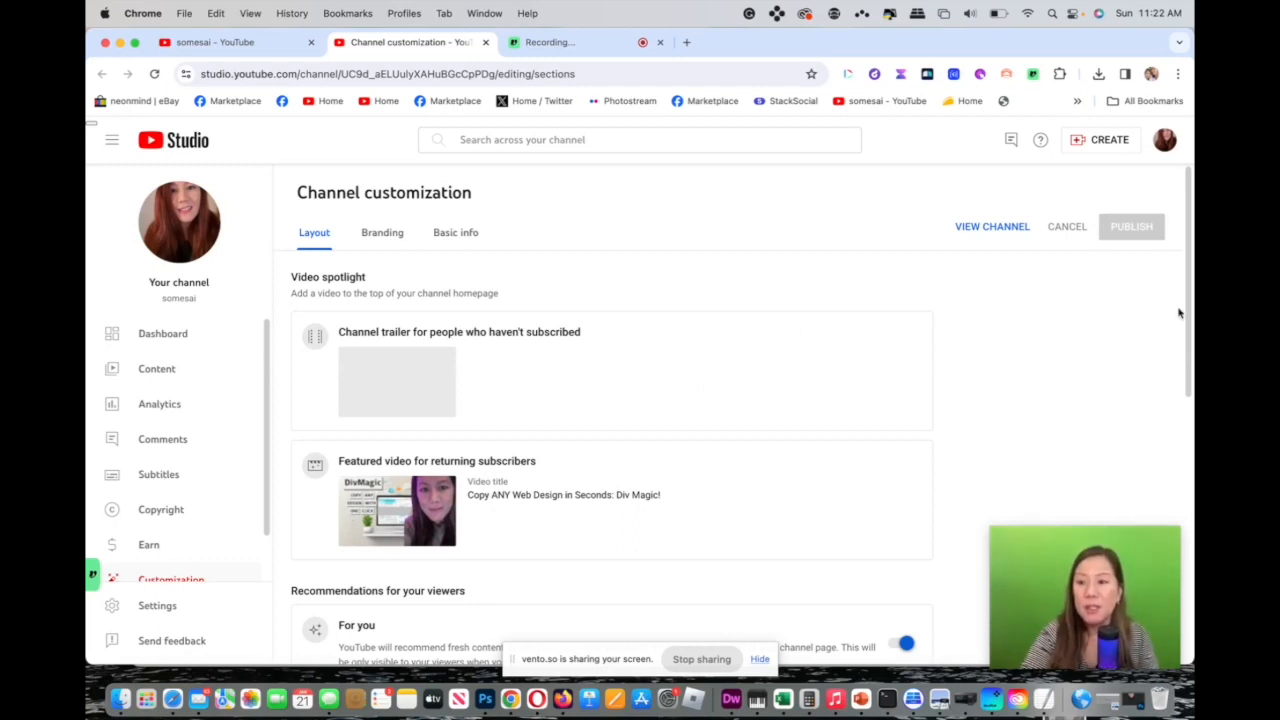
{"action": "left_click_drag", "start_coordinate": [1183, 306], "coordinate": [1157, 526]}
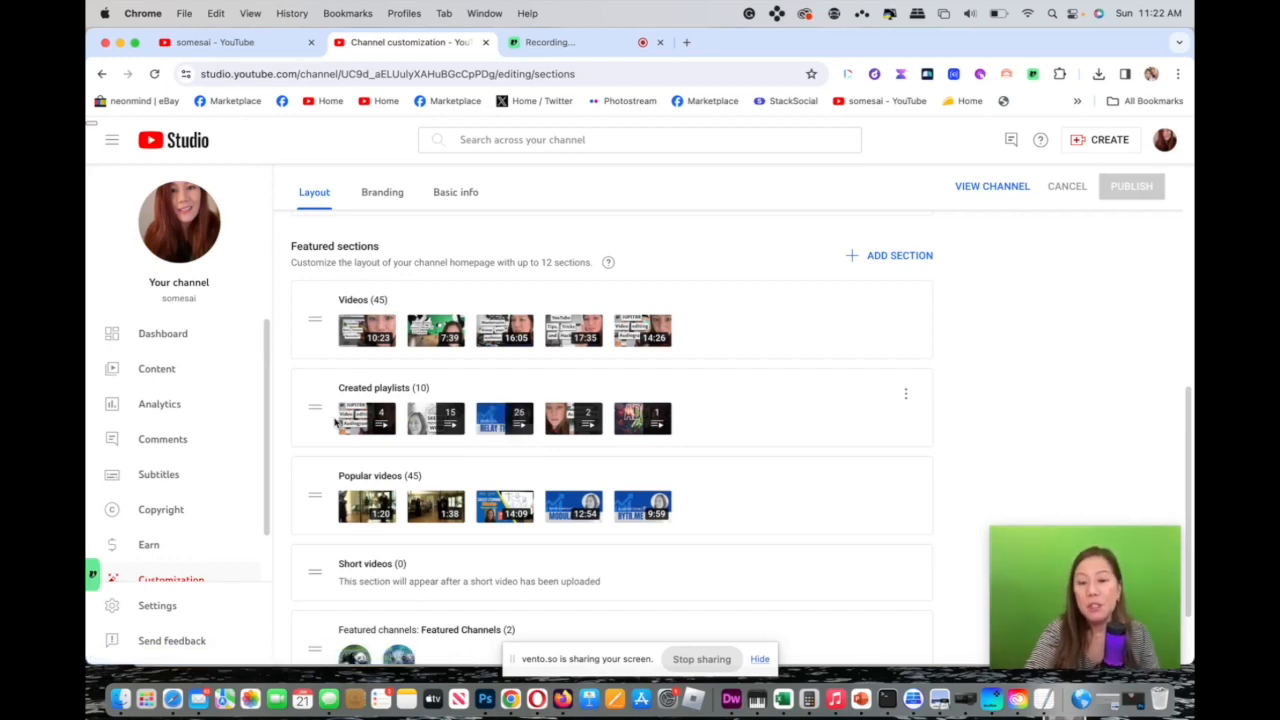
{"action": "scroll", "coordinate": [1190, 428], "scroll_direction": "down", "scroll_amount": 2}
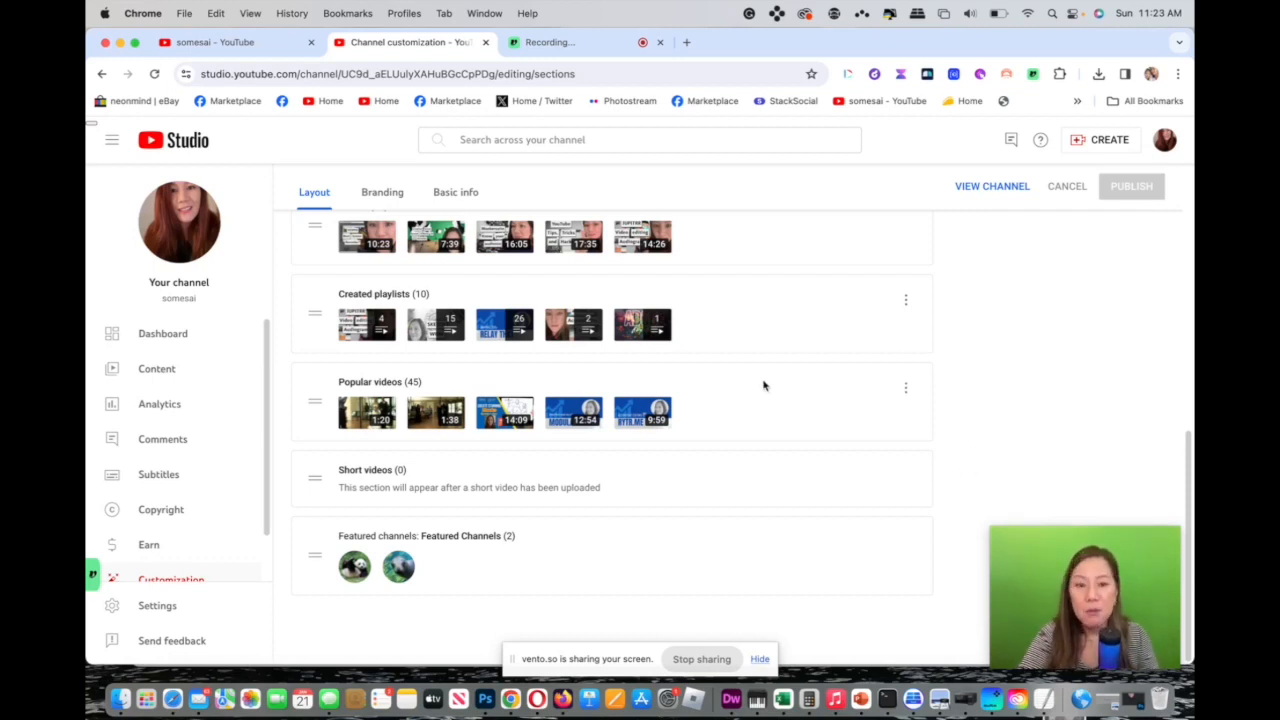
{"action": "left_click", "coordinate": [384, 196]}
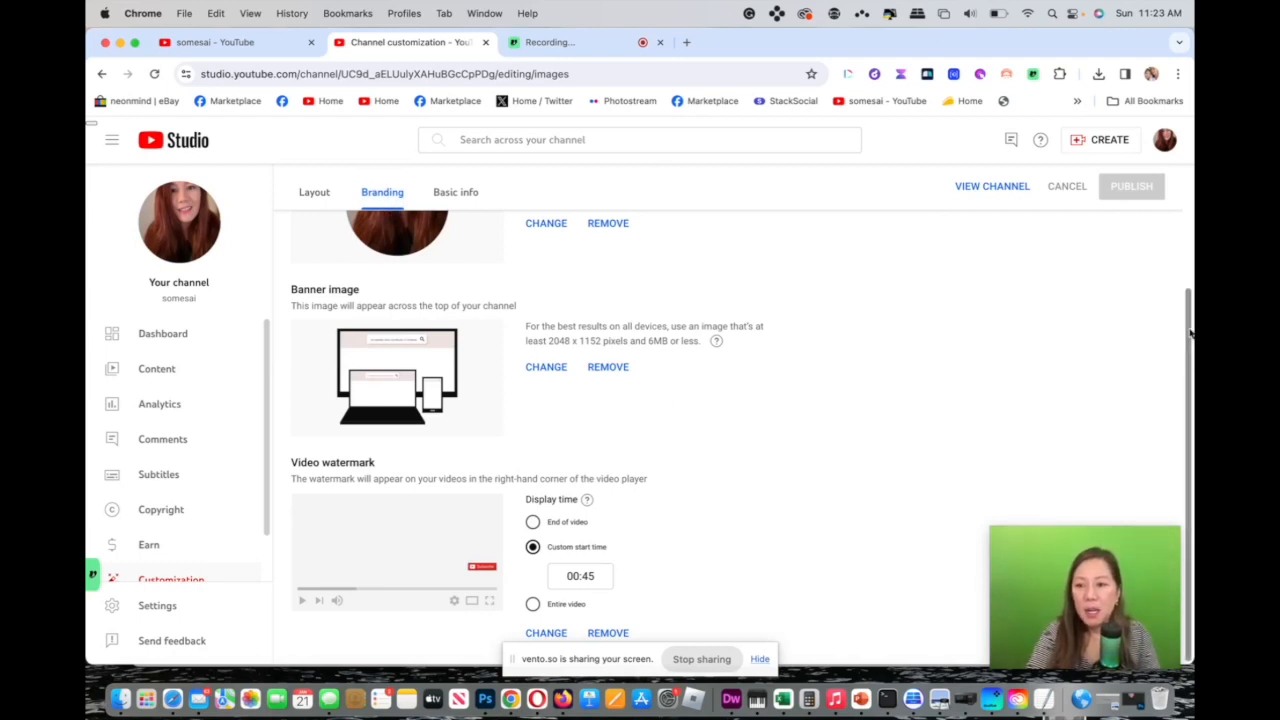
{"action": "left_click_drag", "start_coordinate": [1188, 298], "coordinate": [1190, 240]}
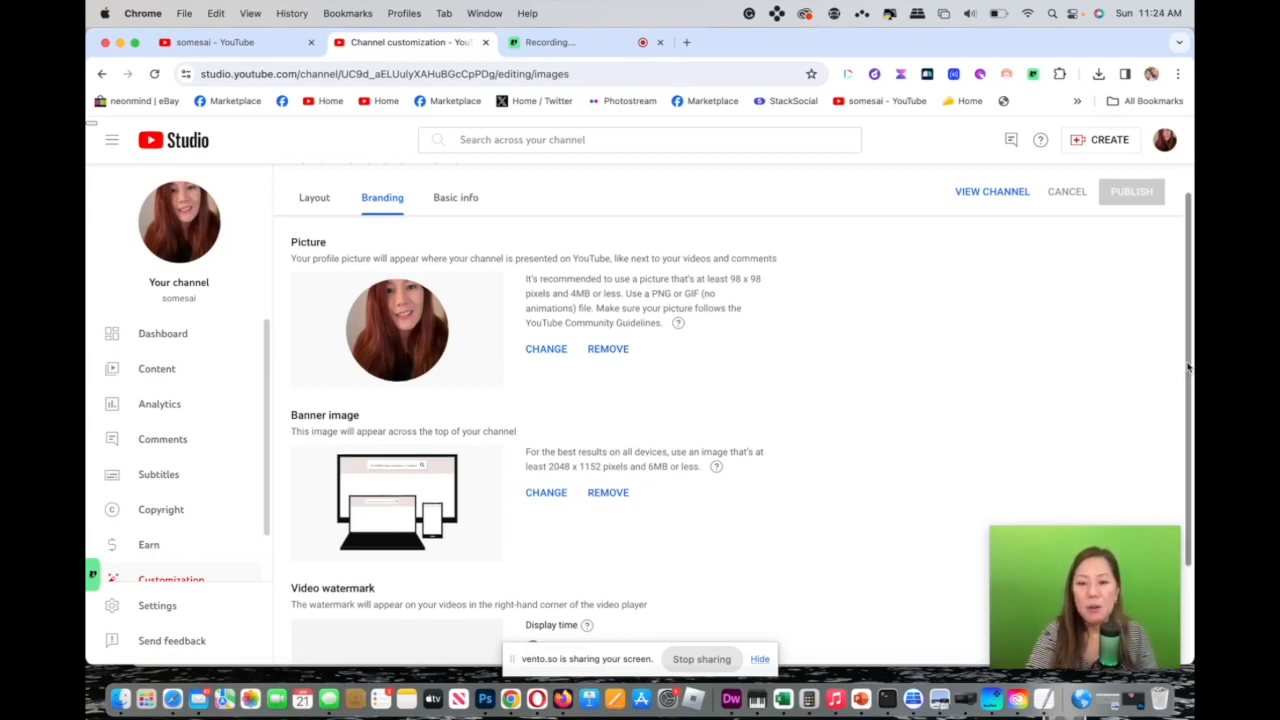
{"action": "left_click_drag", "start_coordinate": [1188, 372], "coordinate": [1192, 484]}
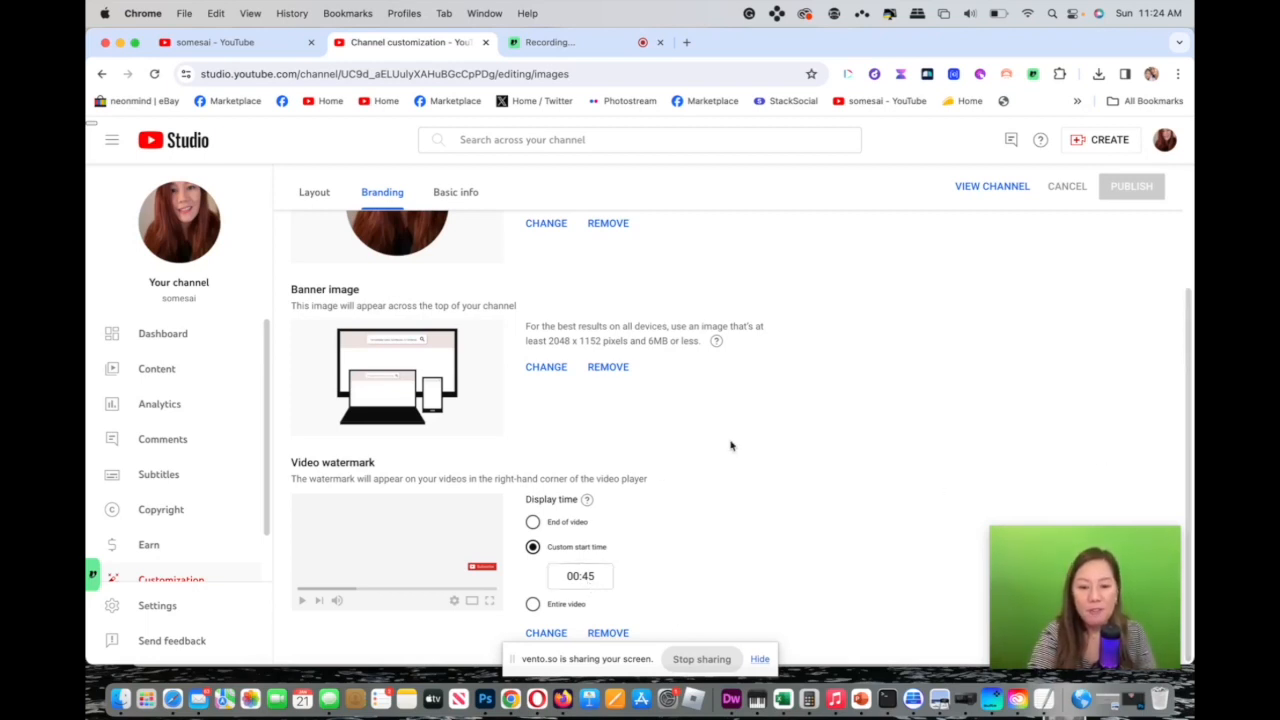
{"action": "mouse_move", "coordinate": [1187, 378]}
{"action": "left_mouse_down"}
{"action": "mouse_move", "coordinate": [1185, 362]}
{"action": "mouse_move", "coordinate": [1185, 392]}
{"action": "left_mouse_up"}
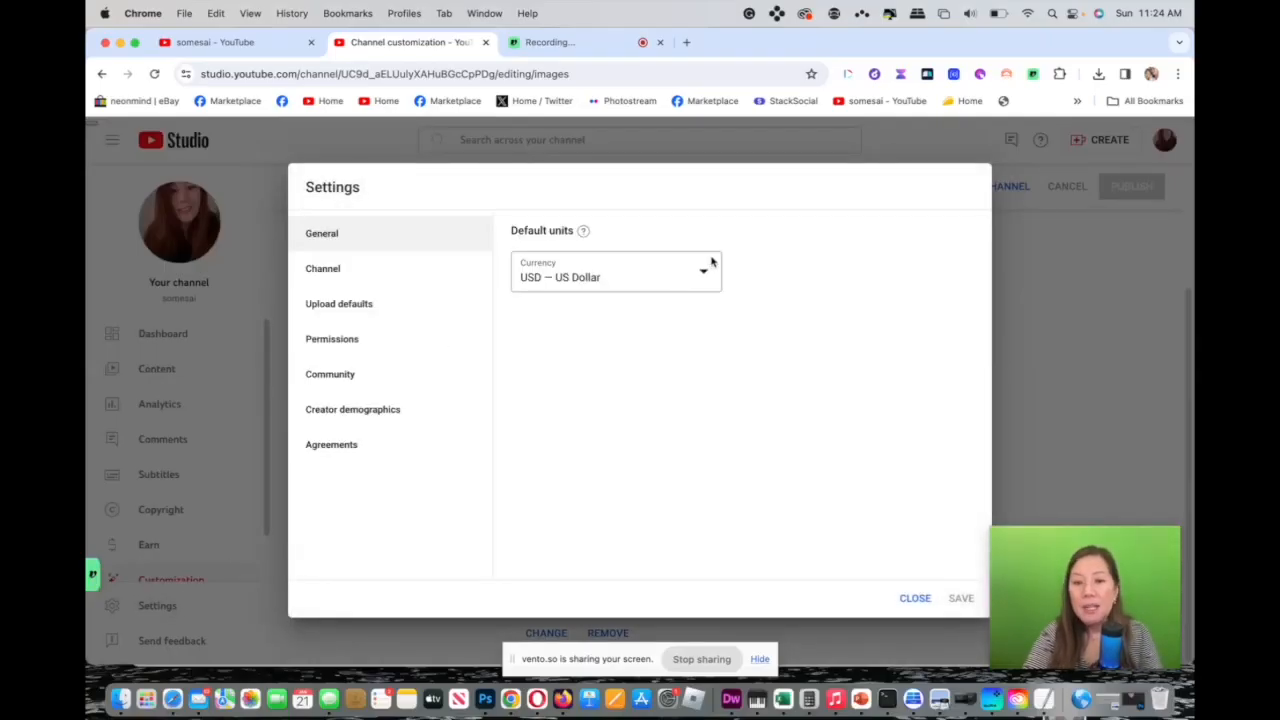
Review the channel settings' basic info keywords and advanced settings.
{"action": "left_click", "coordinate": [366, 276]}
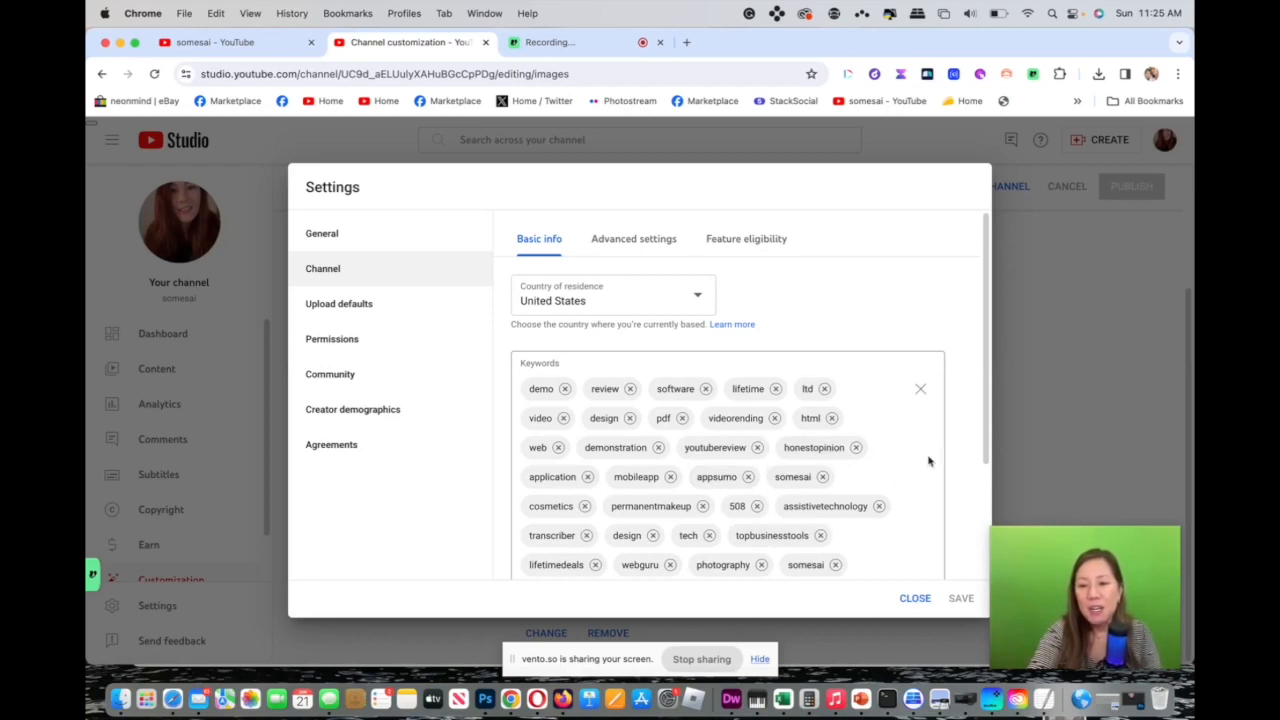
{"action": "left_click_drag", "start_coordinate": [987, 434], "coordinate": [984, 532]}
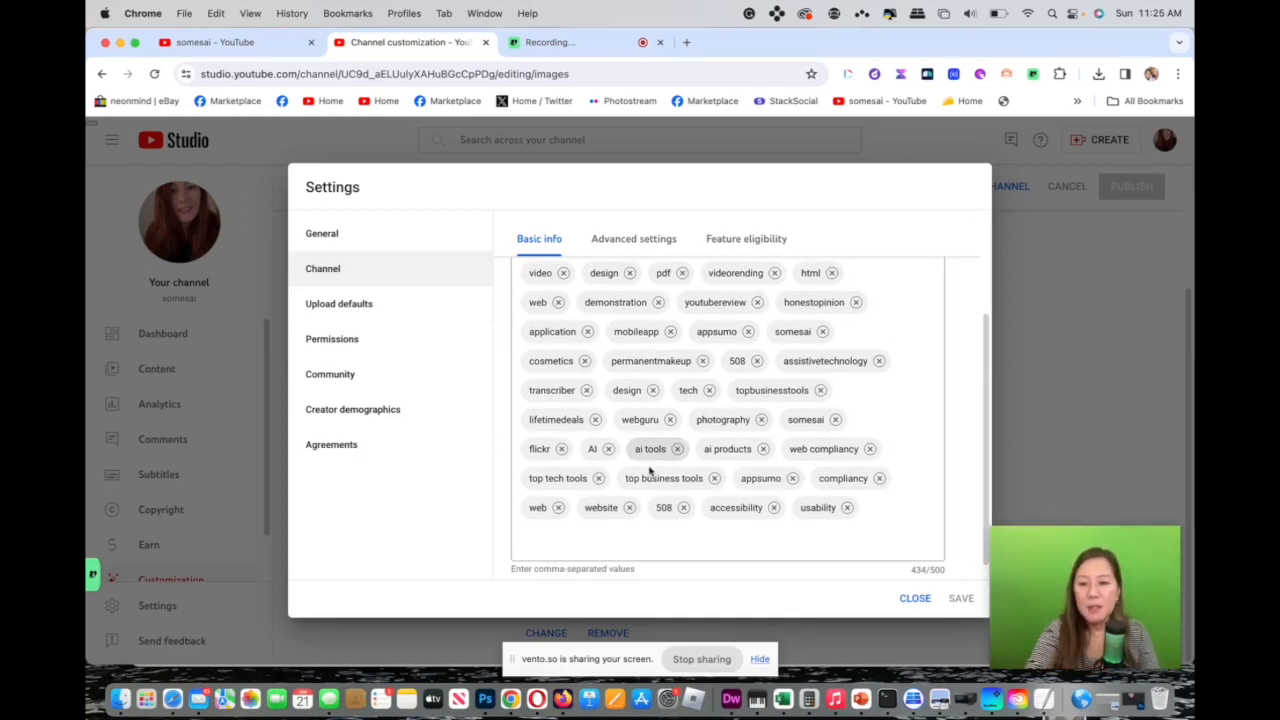
{"action": "scroll", "coordinate": [988, 452], "scroll_direction": "up", "scroll_amount": 3}
{"action": "scroll", "coordinate": [988, 452], "scroll_direction": "down", "scroll_amount": 3}
{"action": "left_click", "coordinate": [624, 240]}
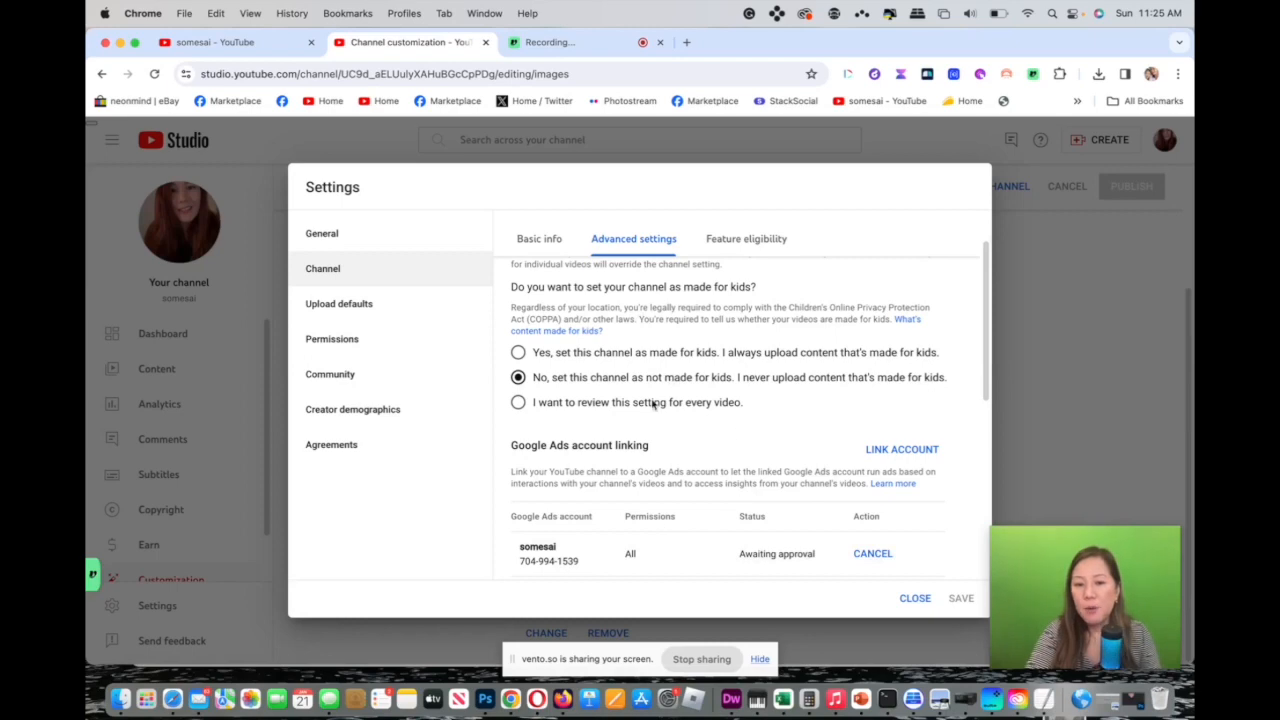
{"action": "scroll", "coordinate": [980, 400], "scroll_direction": "down", "scroll_amount": 5}
{"action": "scroll", "coordinate": [984, 432], "scroll_direction": "down", "scroll_amount": 10}
{"action": "scroll", "coordinate": [977, 457], "scroll_direction": "up", "scroll_amount": 7}
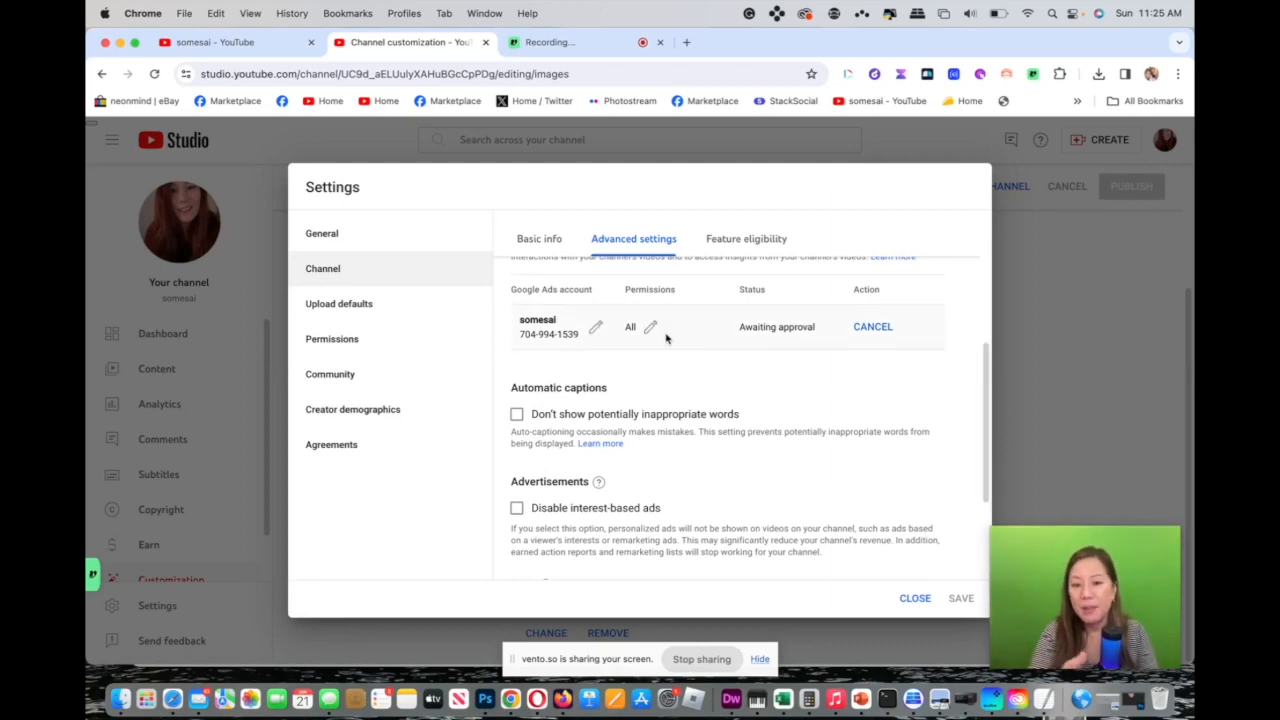
Review the upload defaults' title, description and visibility, then return to the channel page.
{"action": "left_click", "coordinate": [345, 307]}
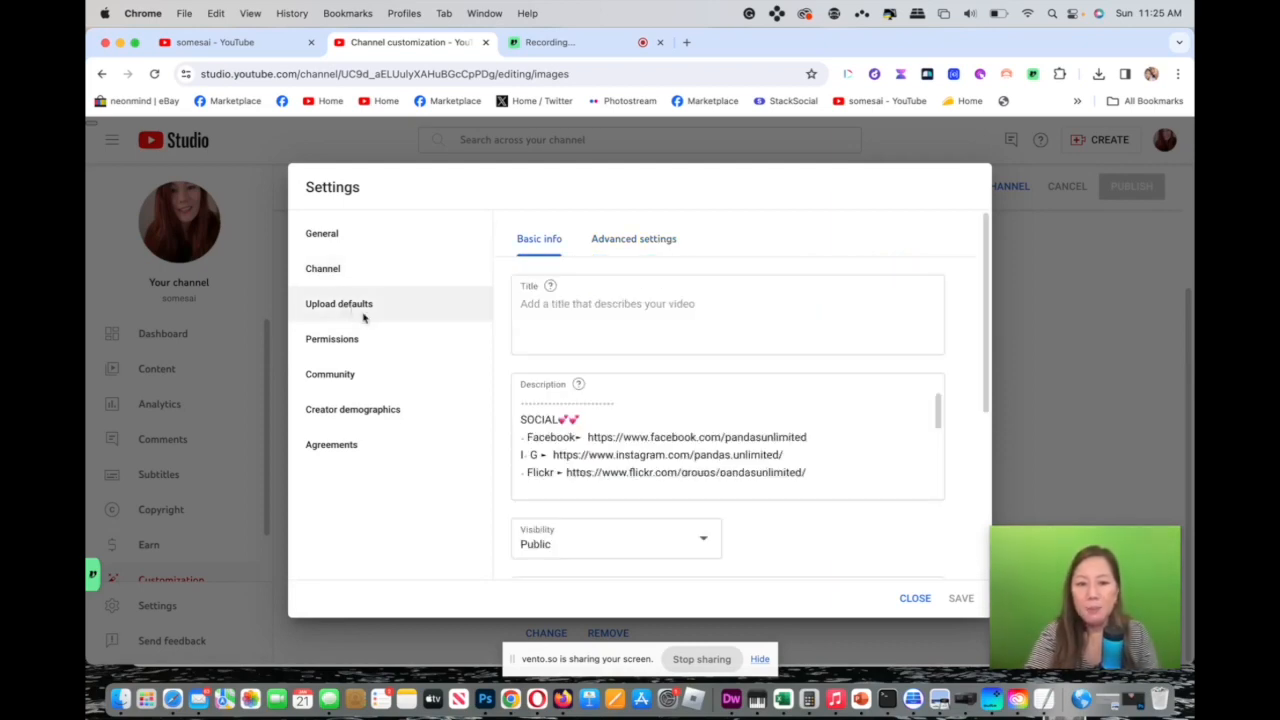
{"action": "left_click_drag", "start_coordinate": [937, 420], "coordinate": [935, 453]}
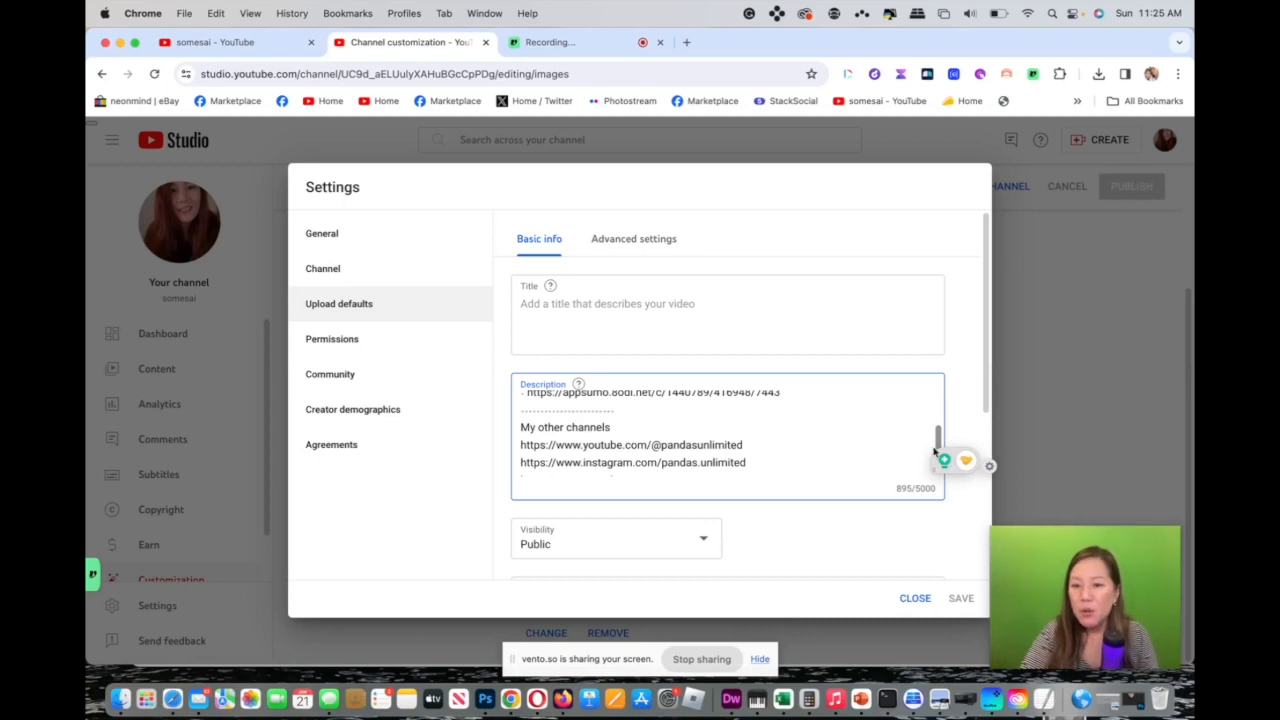
{"action": "scroll", "coordinate": [938, 440], "scroll_direction": "up", "scroll_amount": 3}
{"action": "scroll", "coordinate": [943, 435], "scroll_direction": "down", "scroll_amount": 3}
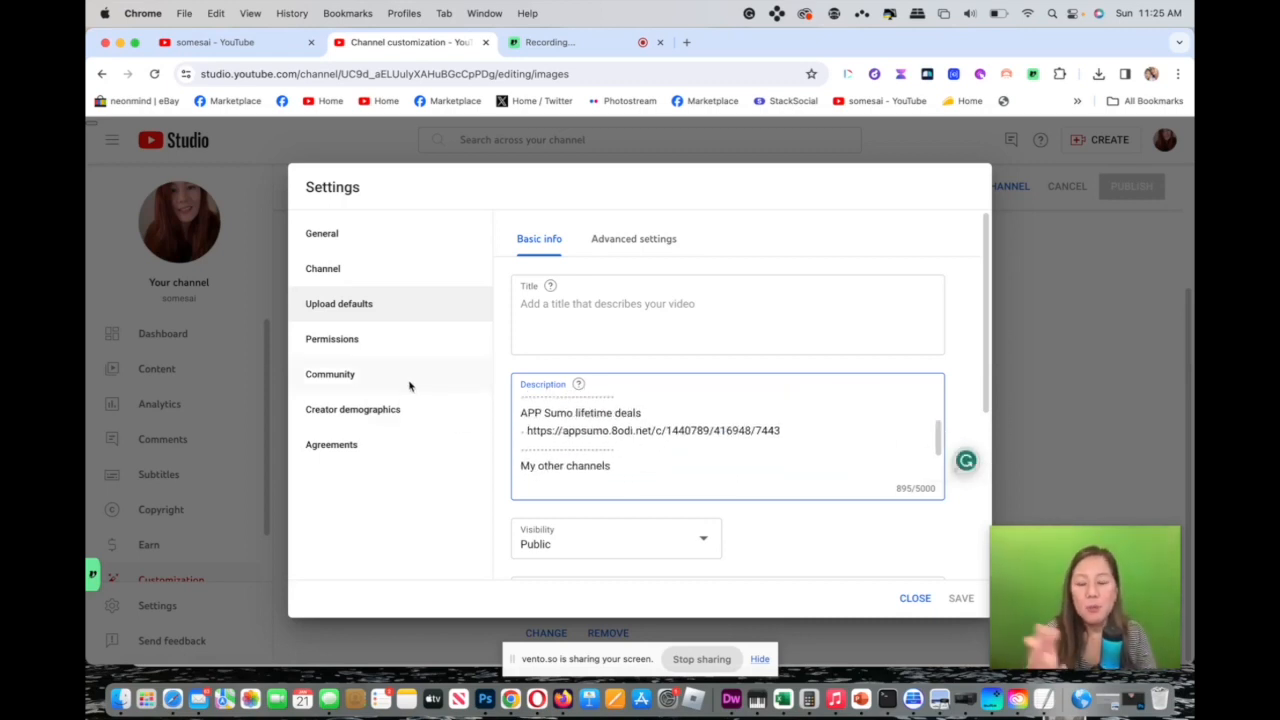
{"action": "left_click", "coordinate": [369, 343]}
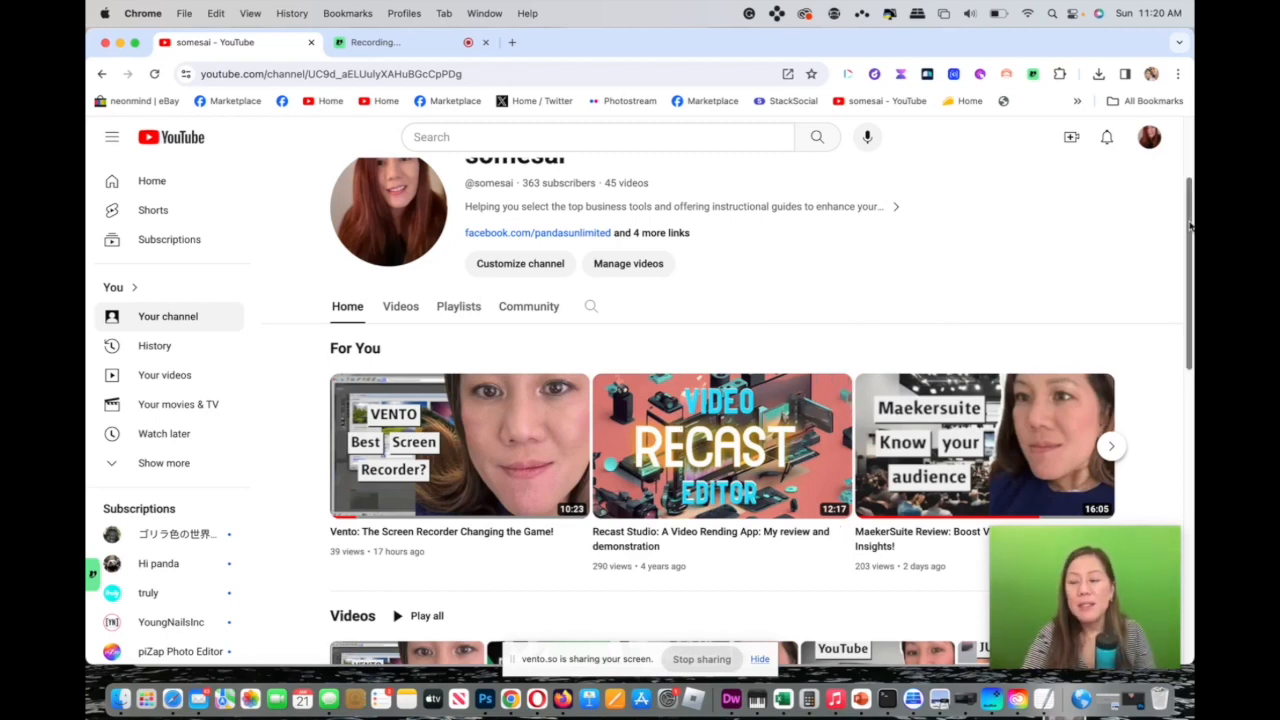
{"action": "scroll", "coordinate": [1190, 225], "scroll_direction": "down", "scroll_amount": 4}
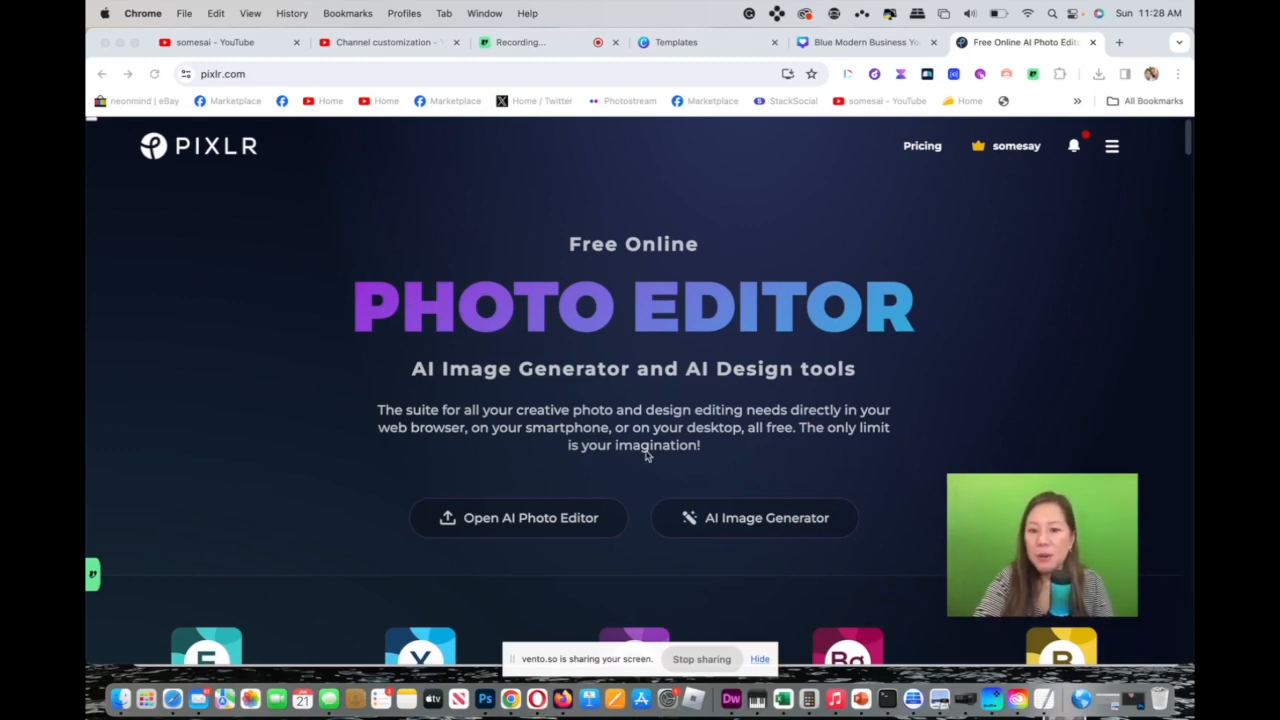
Open the AI Image Generator and enter the prompt 'youtube tips with computer realistic bacgriund'.
{"action": "left_click", "coordinate": [784, 518]}
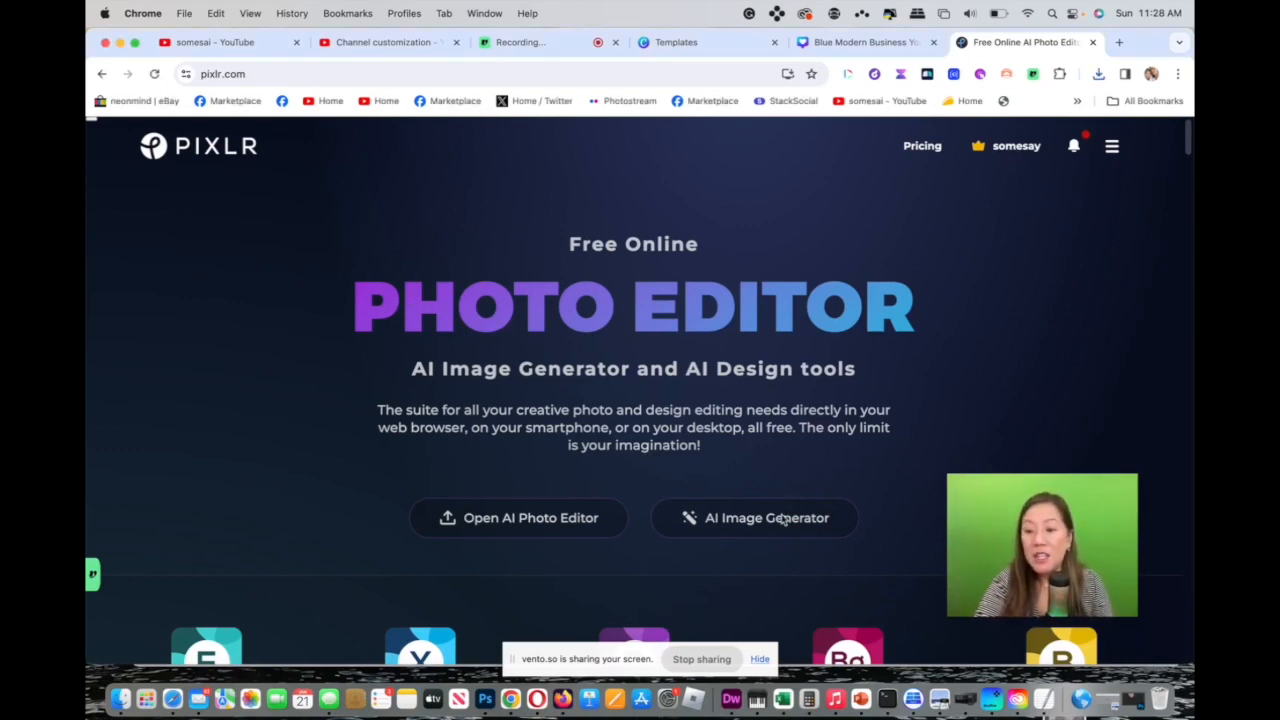
{"action": "left_click", "coordinate": [784, 518]}
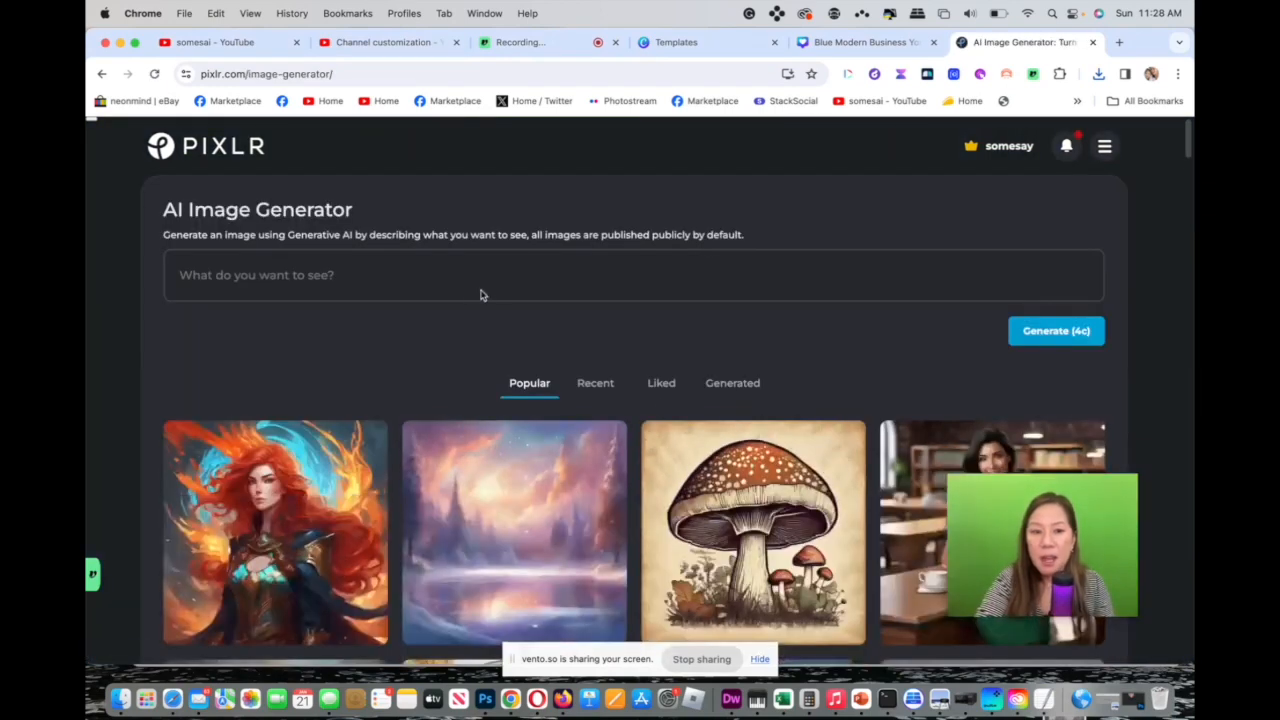
{"action": "type", "text": "yoube y"}
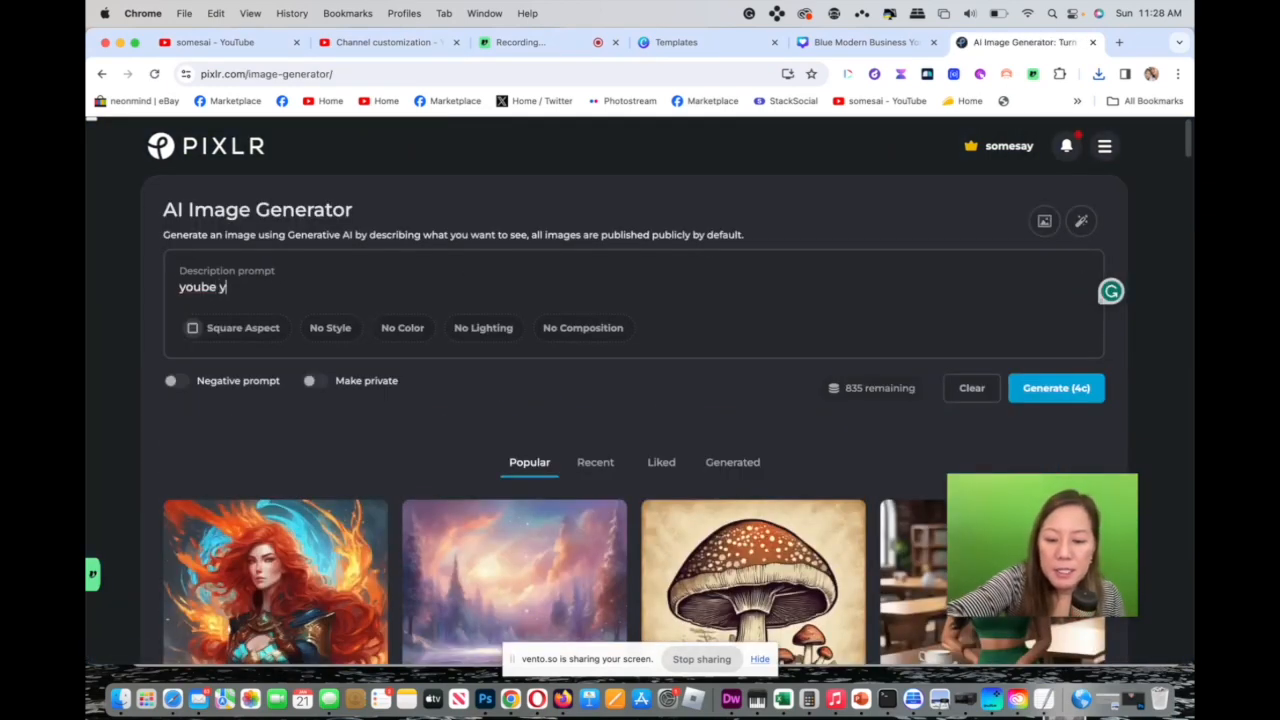
{"action": "key", "text": "BackSpace"}
{"action": "key", "text": "BackSpace"}
{"action": "key", "text": "BackSpace"}
{"action": "key", "text": "BackSpace"}
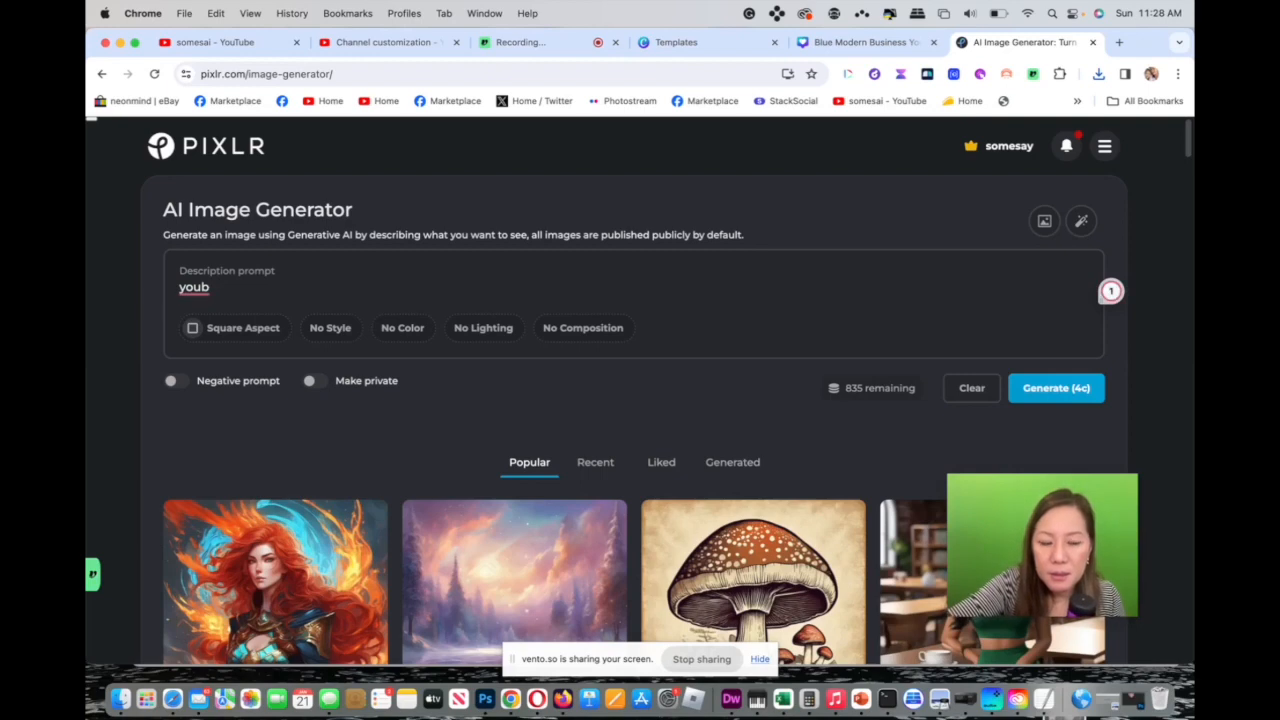
{"action": "type", "text": "tu"}
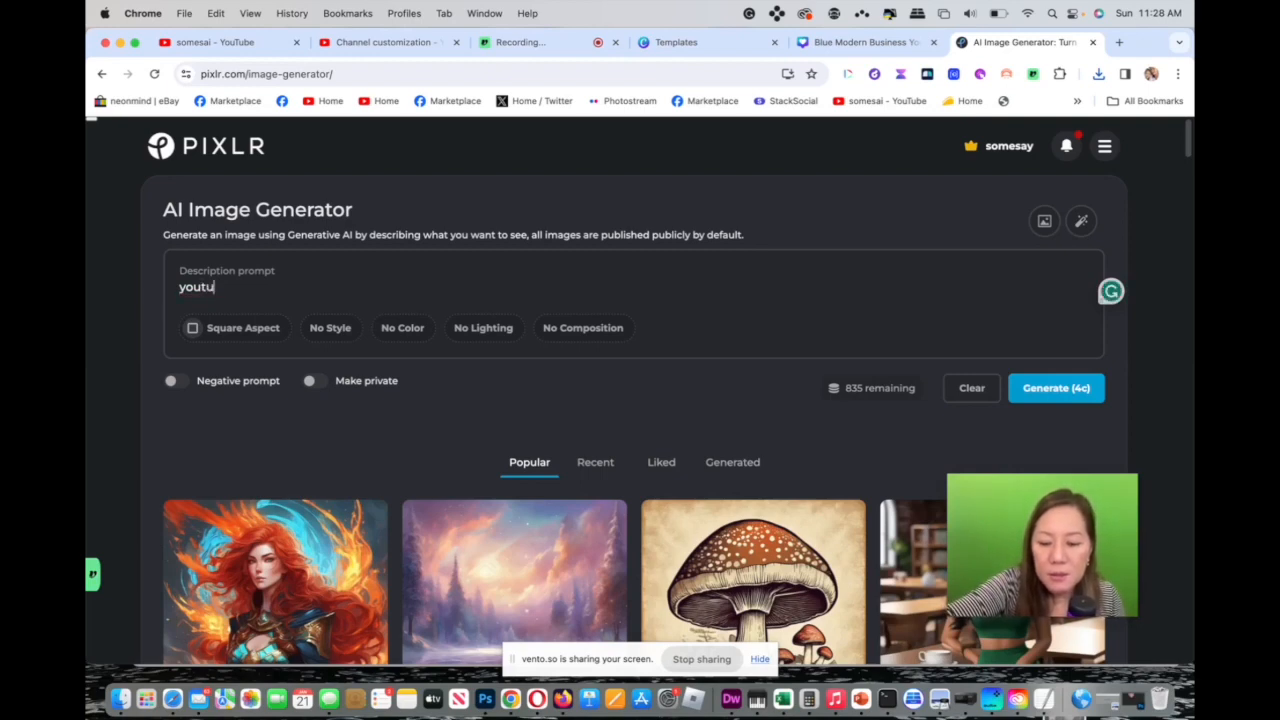
{"action": "type", "text": "be ti"}
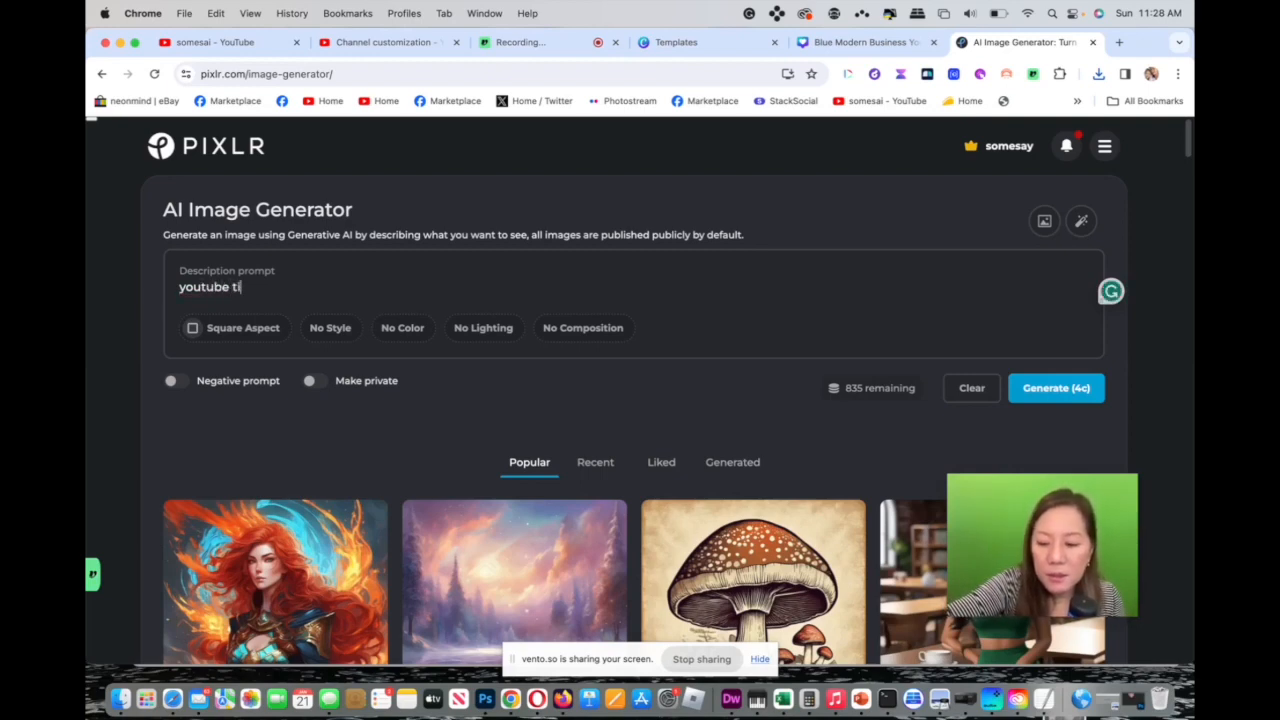
{"action": "type", "text": "p"}
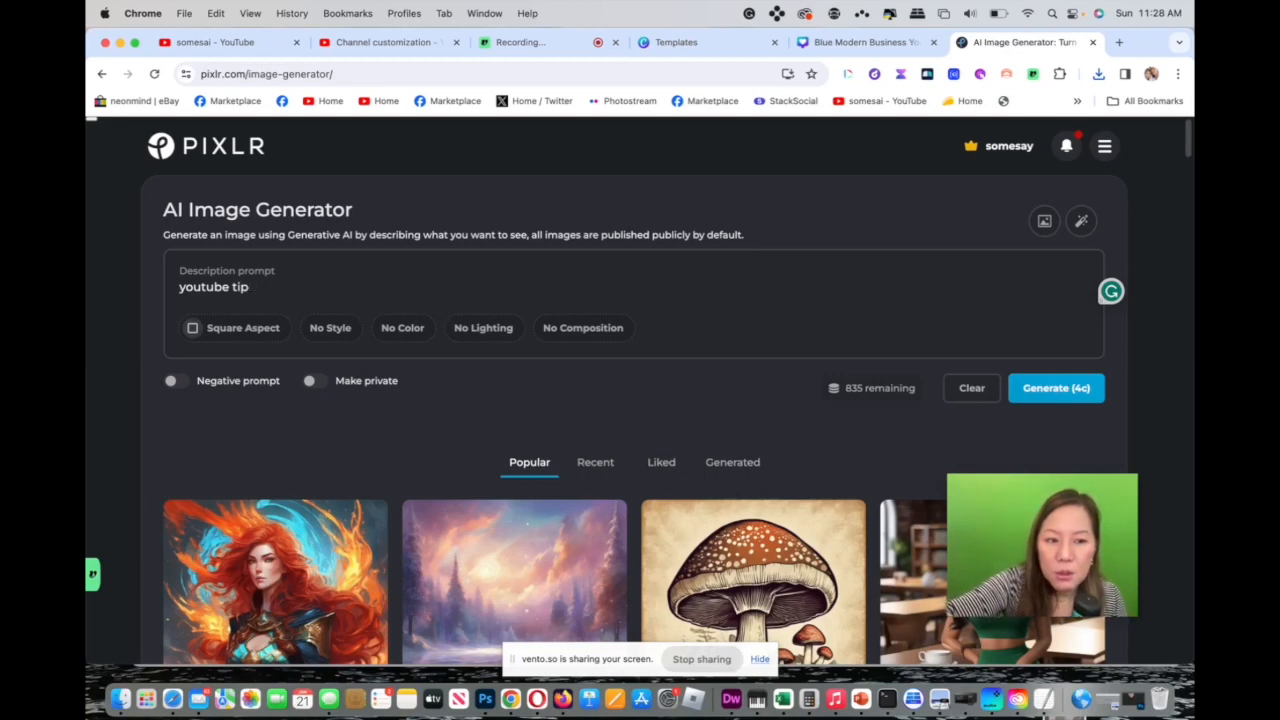
{"action": "type", "text": "s wit"}
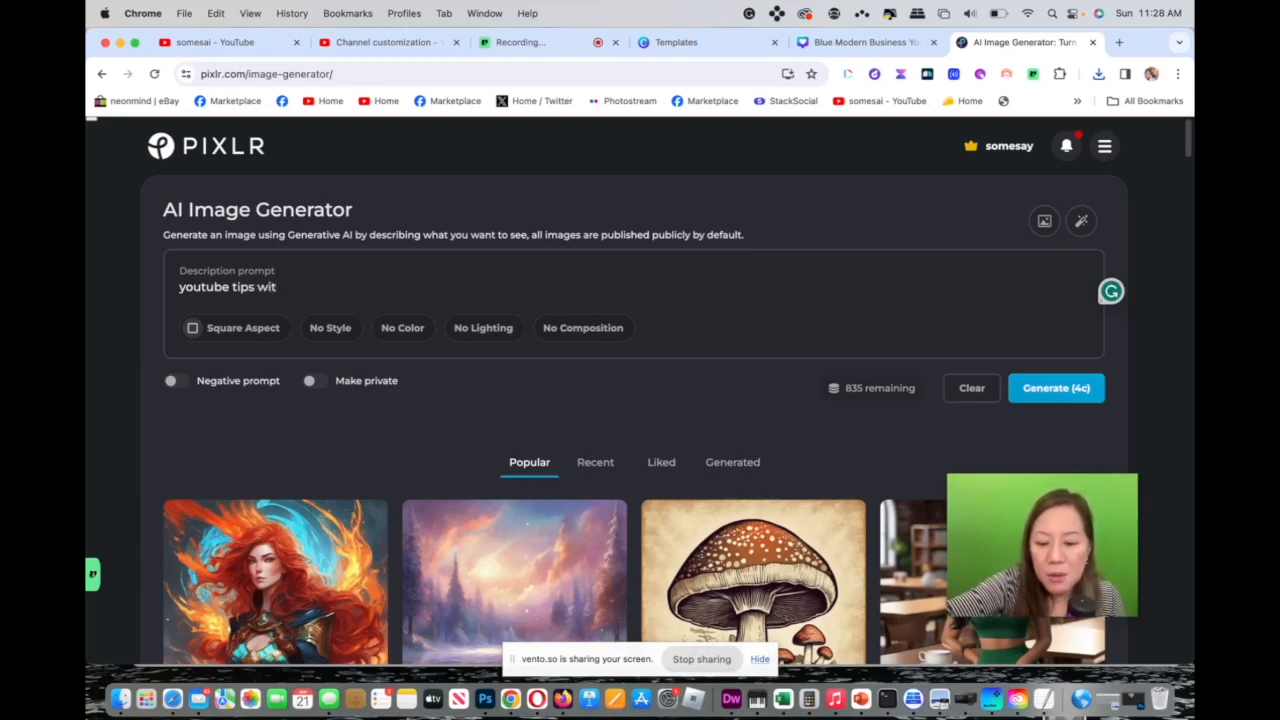
{"action": "type", "text": "h co"}
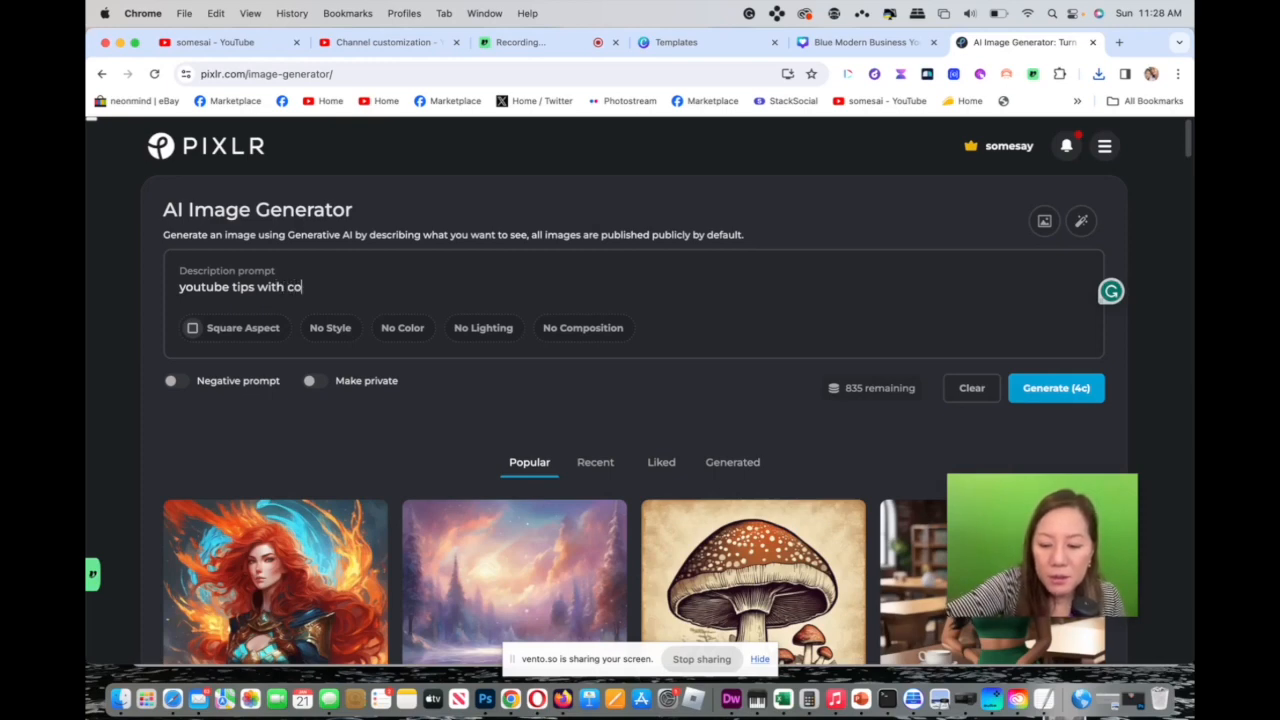
{"action": "type", "text": "mpu"}
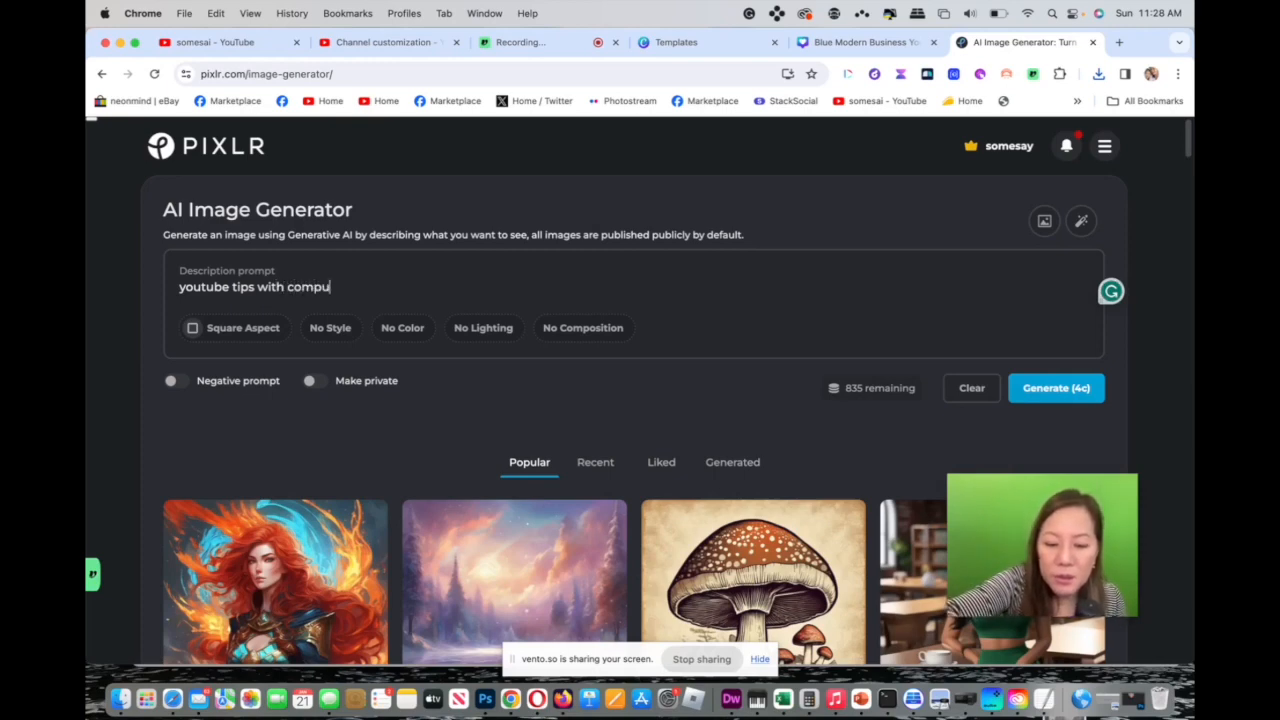
{"action": "type", "text": "ter r"}
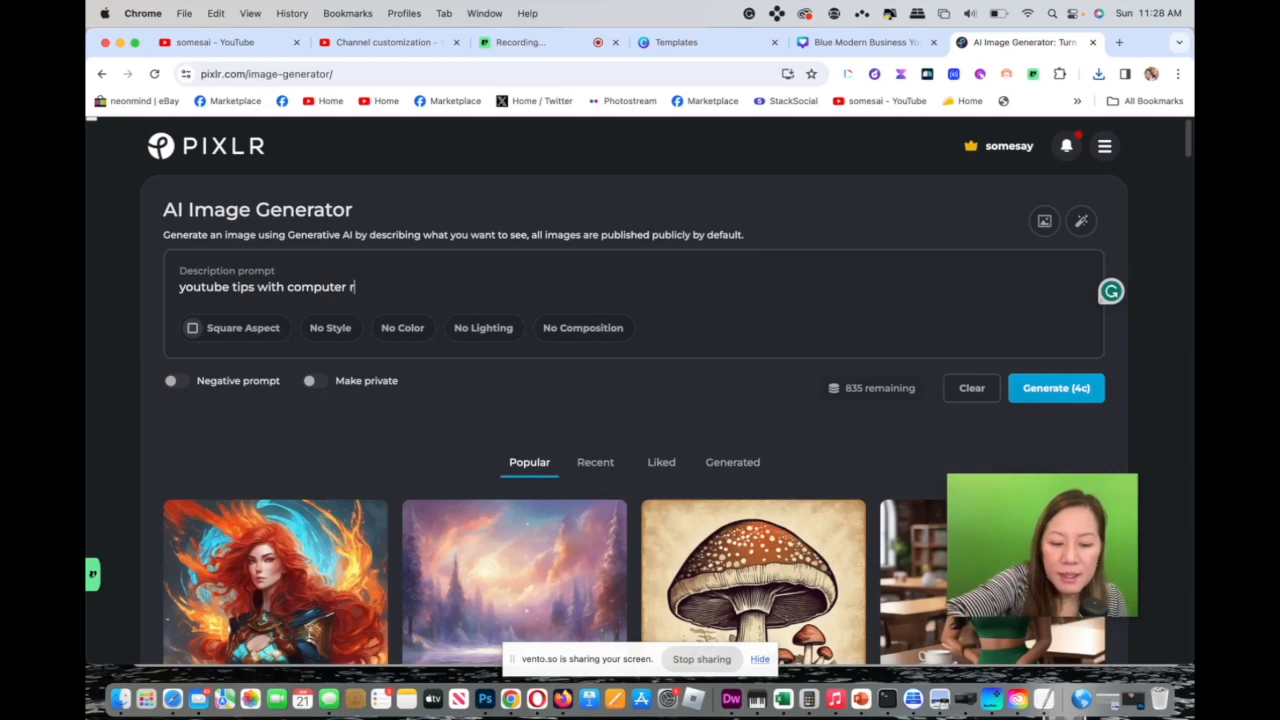
{"action": "type", "text": "ealis"}
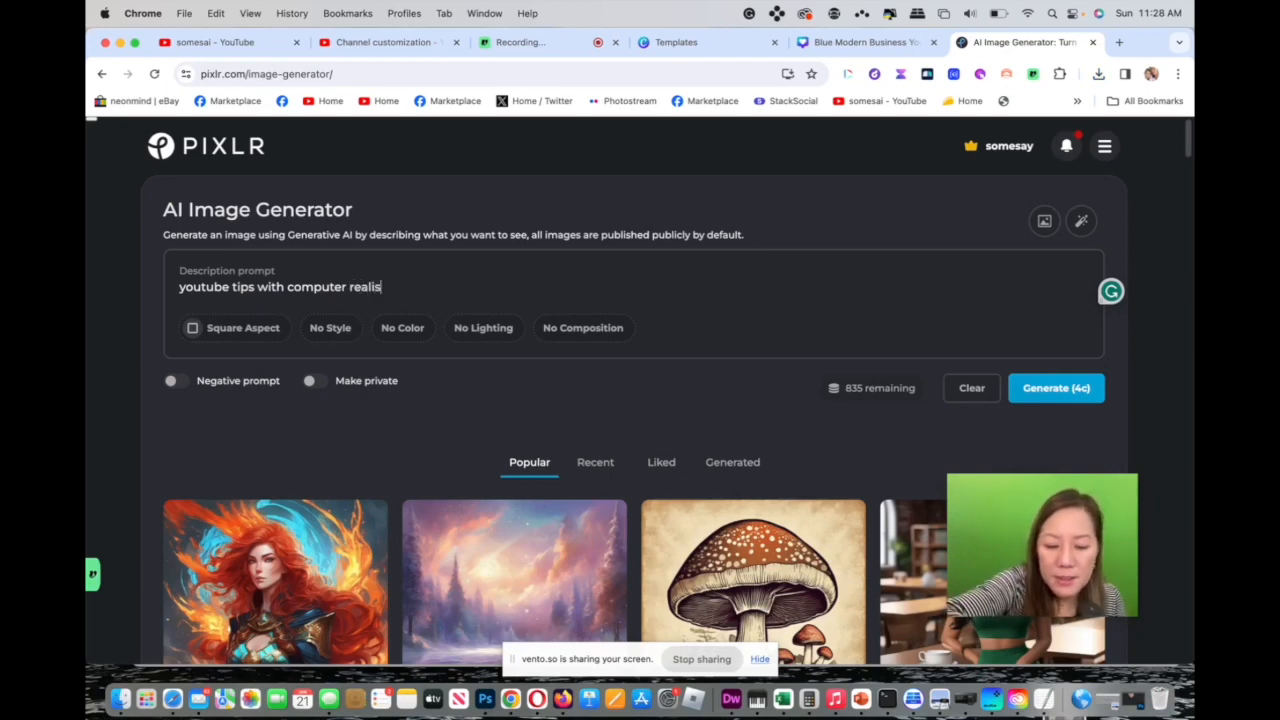
{"action": "type", "text": "tic n"}
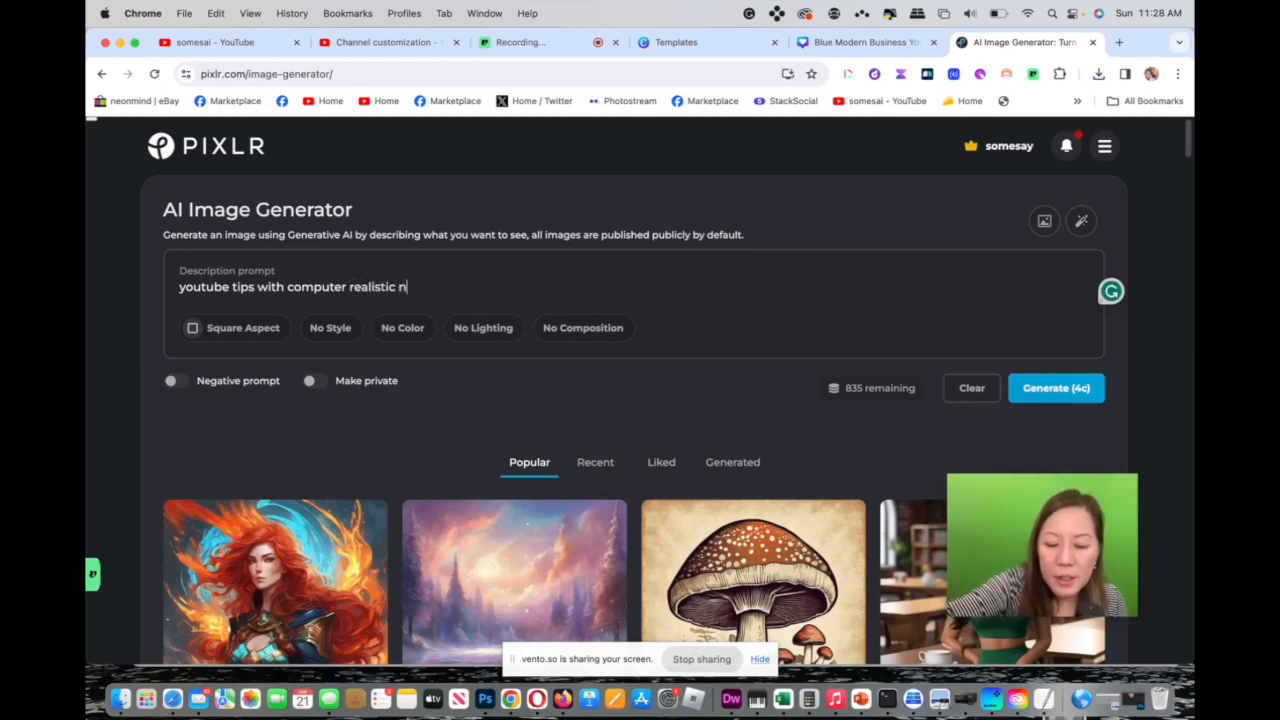
{"action": "key", "text": "BackSpace"}
{"action": "type", "text": "bacgriund"}
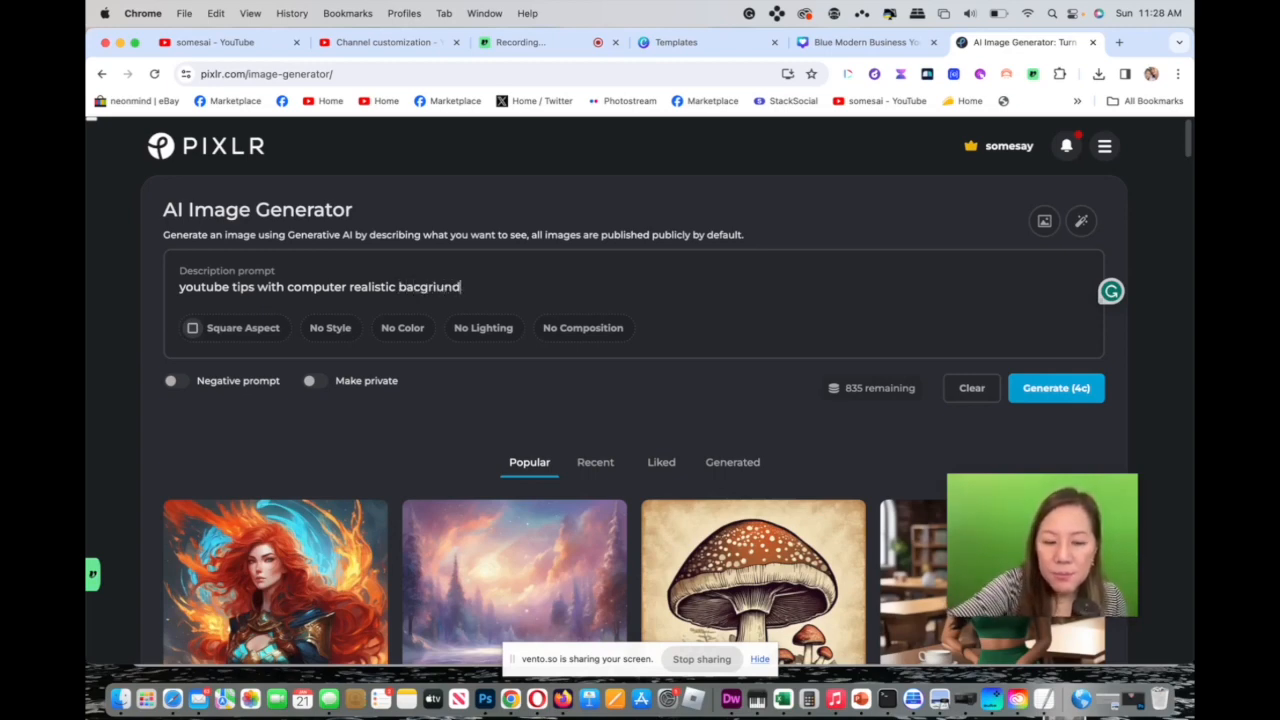
Switch the aspect to Wide Aspect and generate images from the prompt.
{"action": "left_click", "coordinate": [334, 327]}
{"action": "left_click", "coordinate": [243, 328]}
{"action": "left_click", "coordinate": [252, 393]}
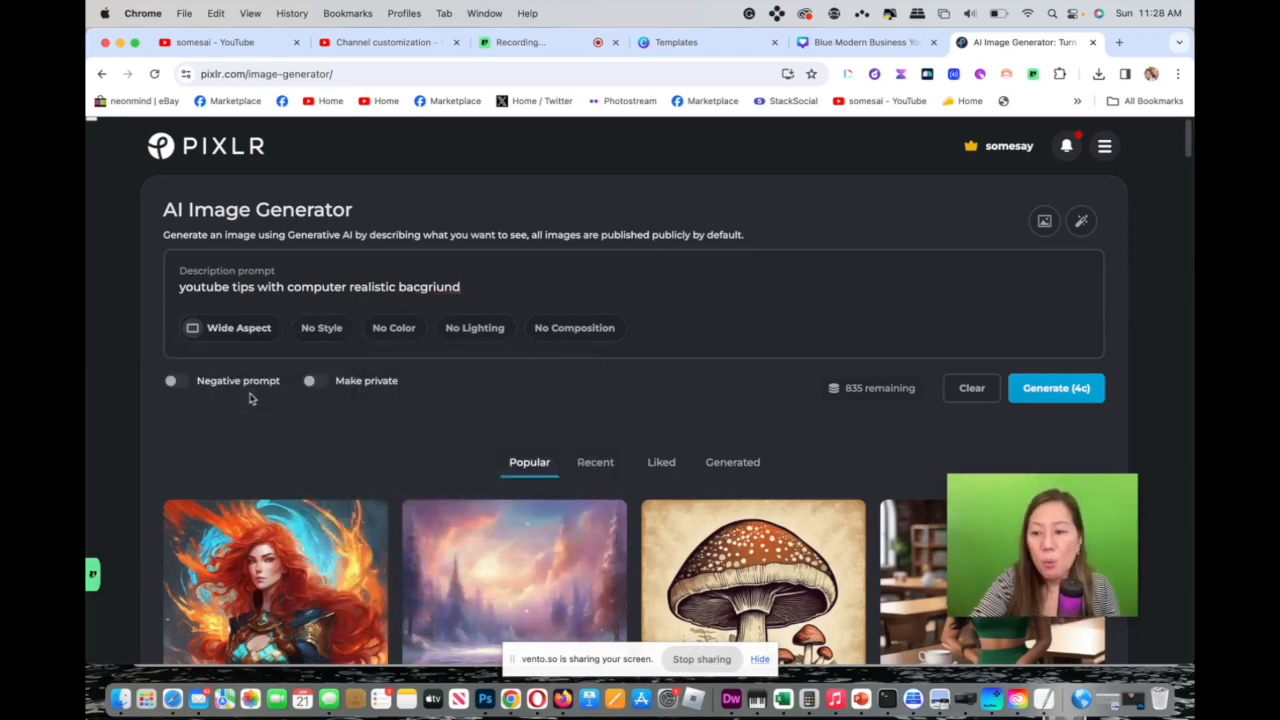
{"action": "left_click", "coordinate": [1062, 389]}
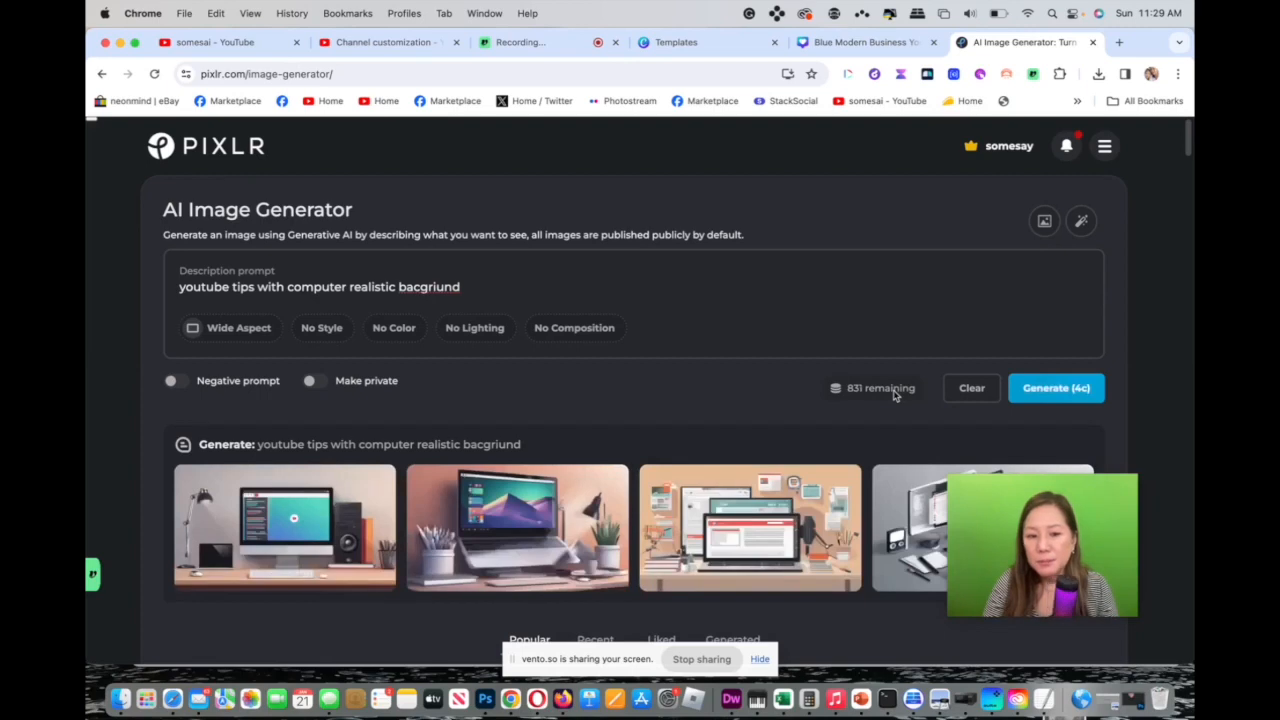
Open the second generated laptop image in the photo editor and add the 'The poet waits quietly to paint the unsaid' text preset.
{"action": "mouse_move", "coordinate": [518, 528]}
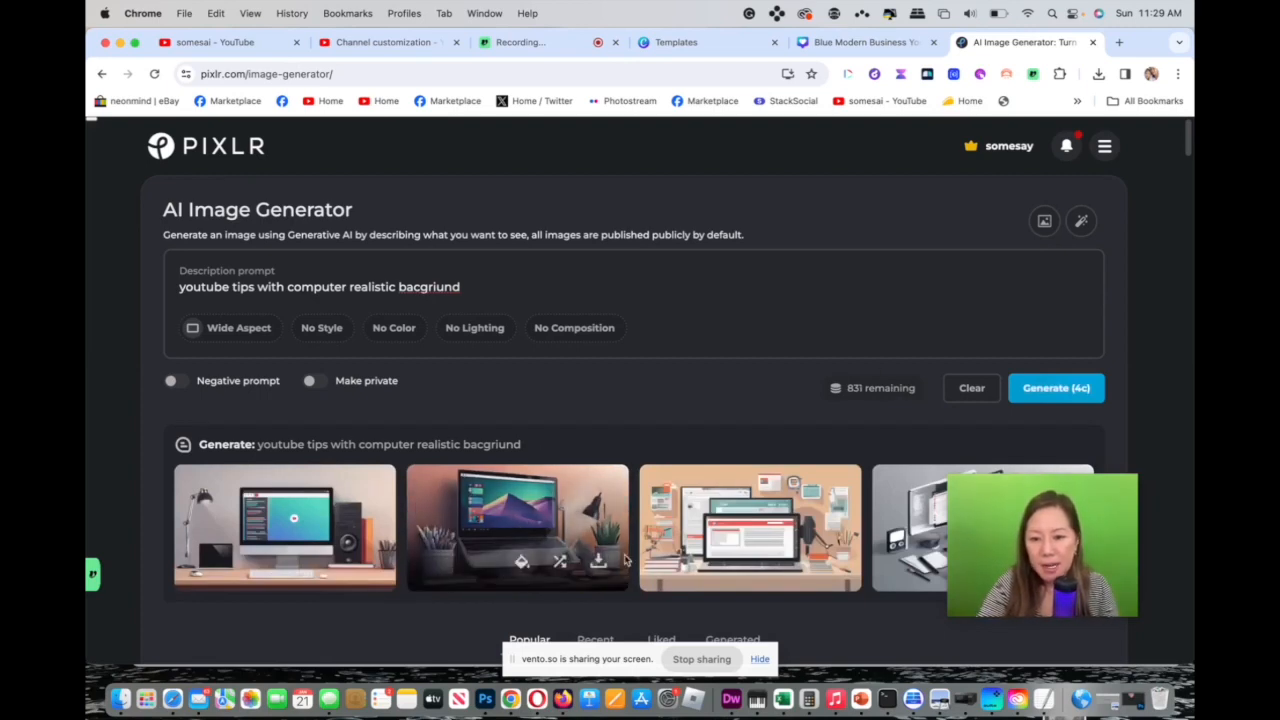
{"action": "left_click", "coordinate": [519, 566]}
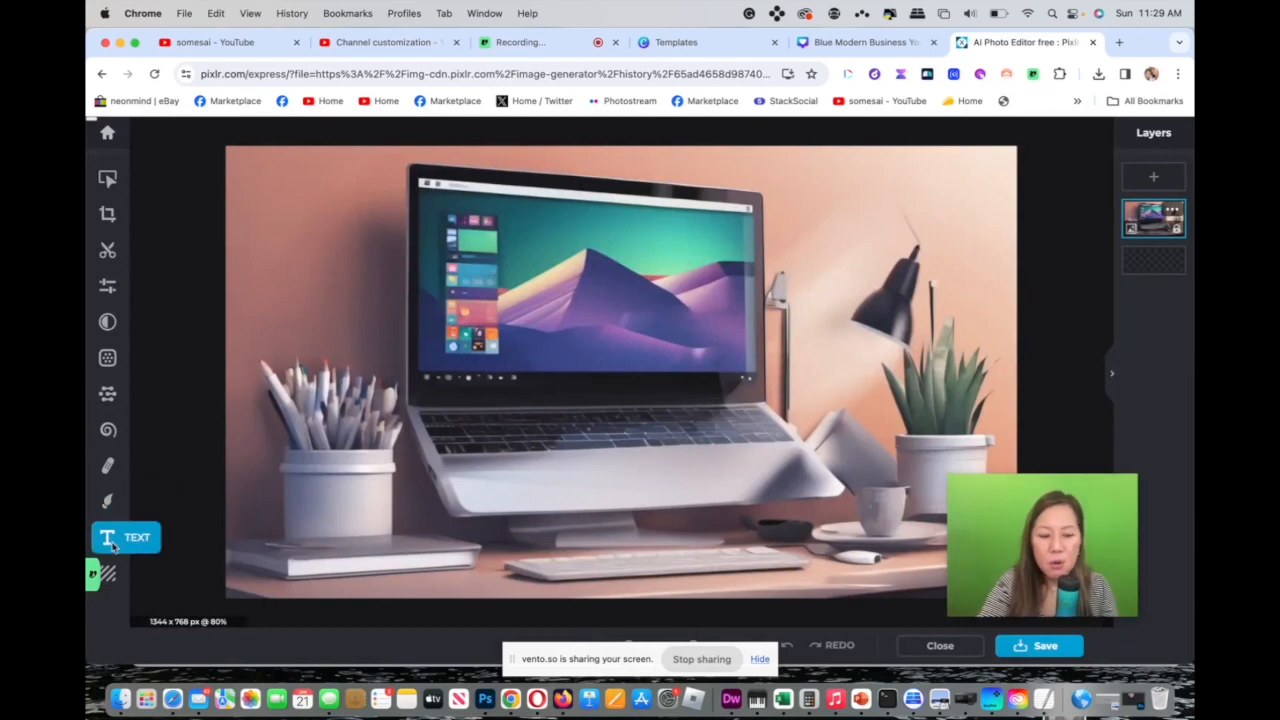
{"action": "left_click", "coordinate": [108, 538]}
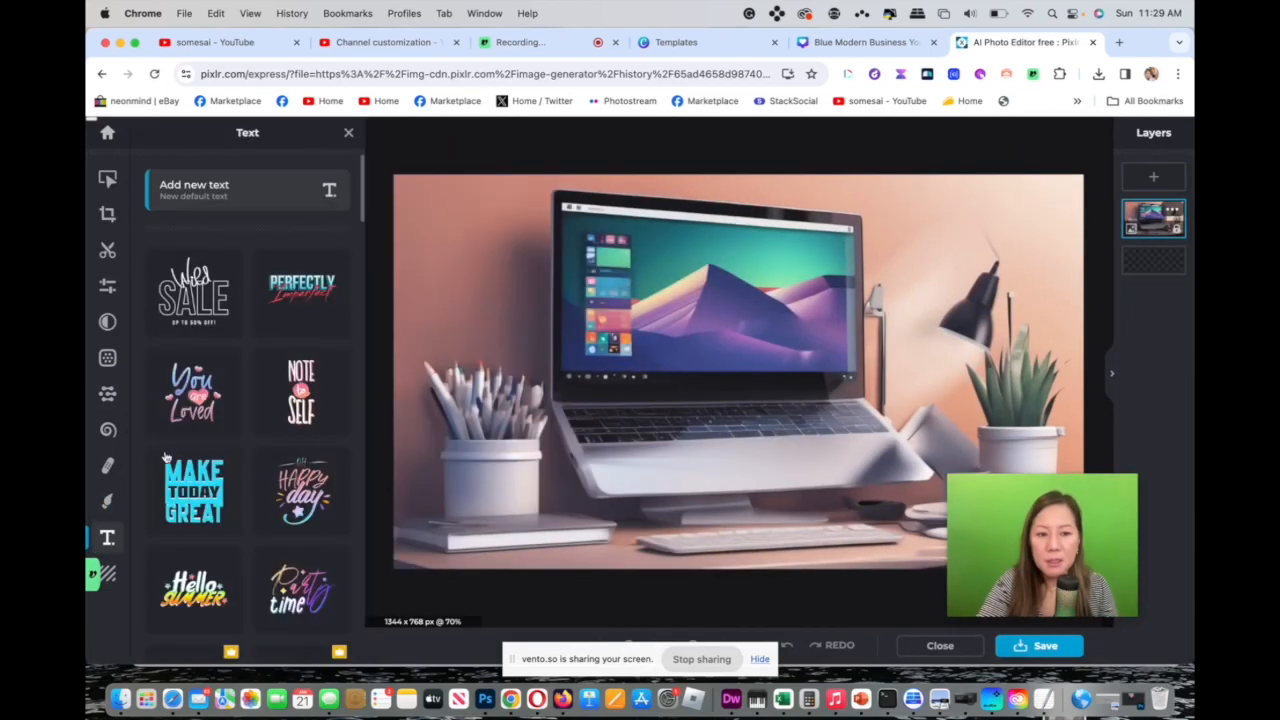
{"action": "scroll", "coordinate": [363, 188], "scroll_direction": "down", "scroll_amount": 10}
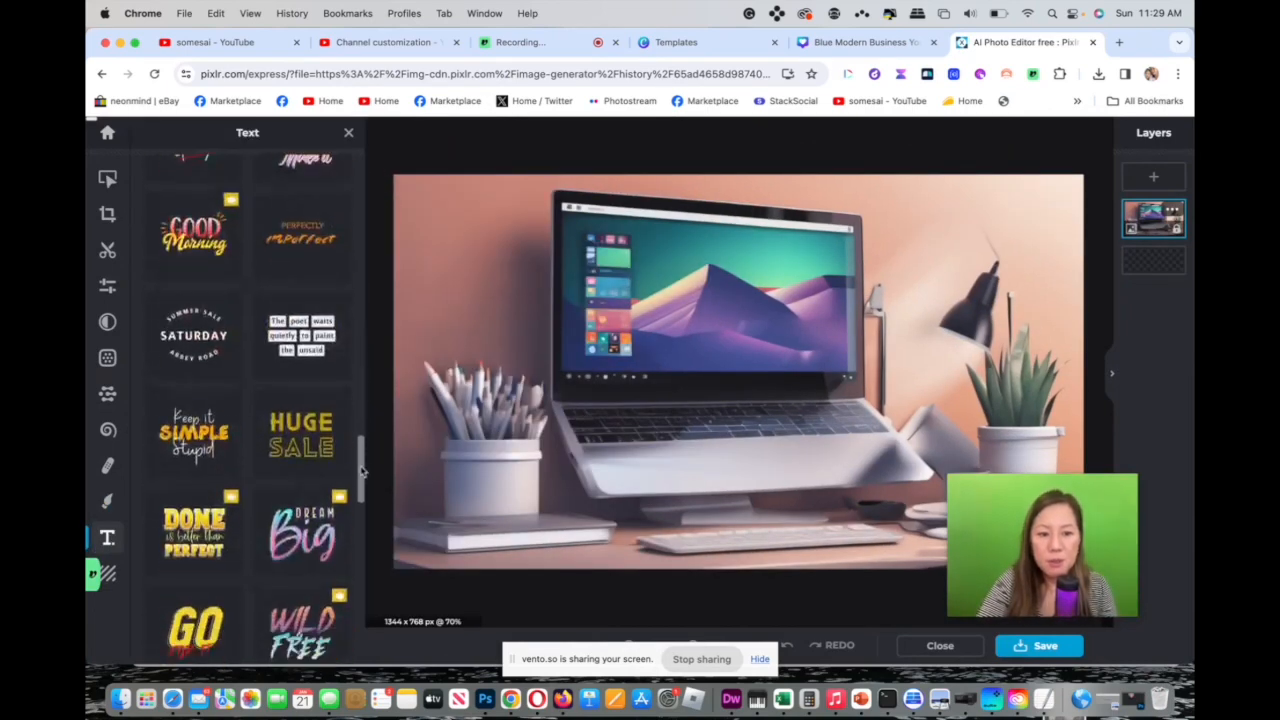
{"action": "left_click", "coordinate": [278, 244]}
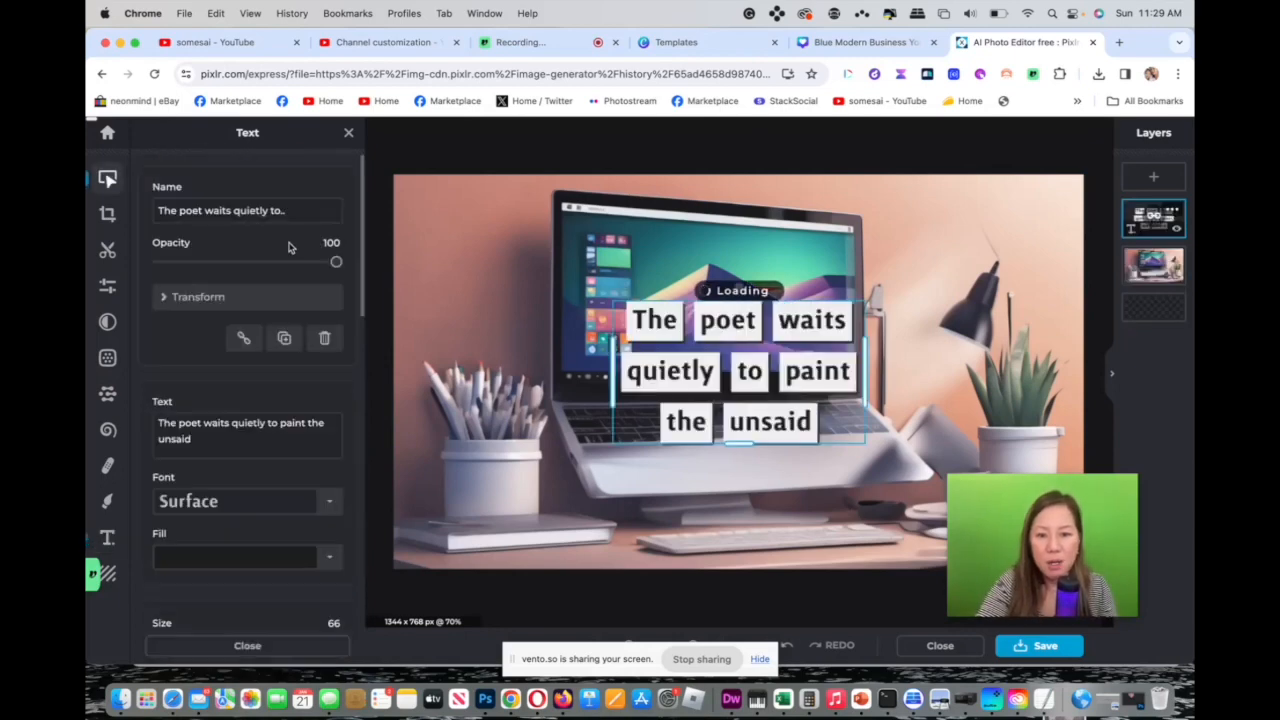
{"action": "double_click", "coordinate": [665, 330]}
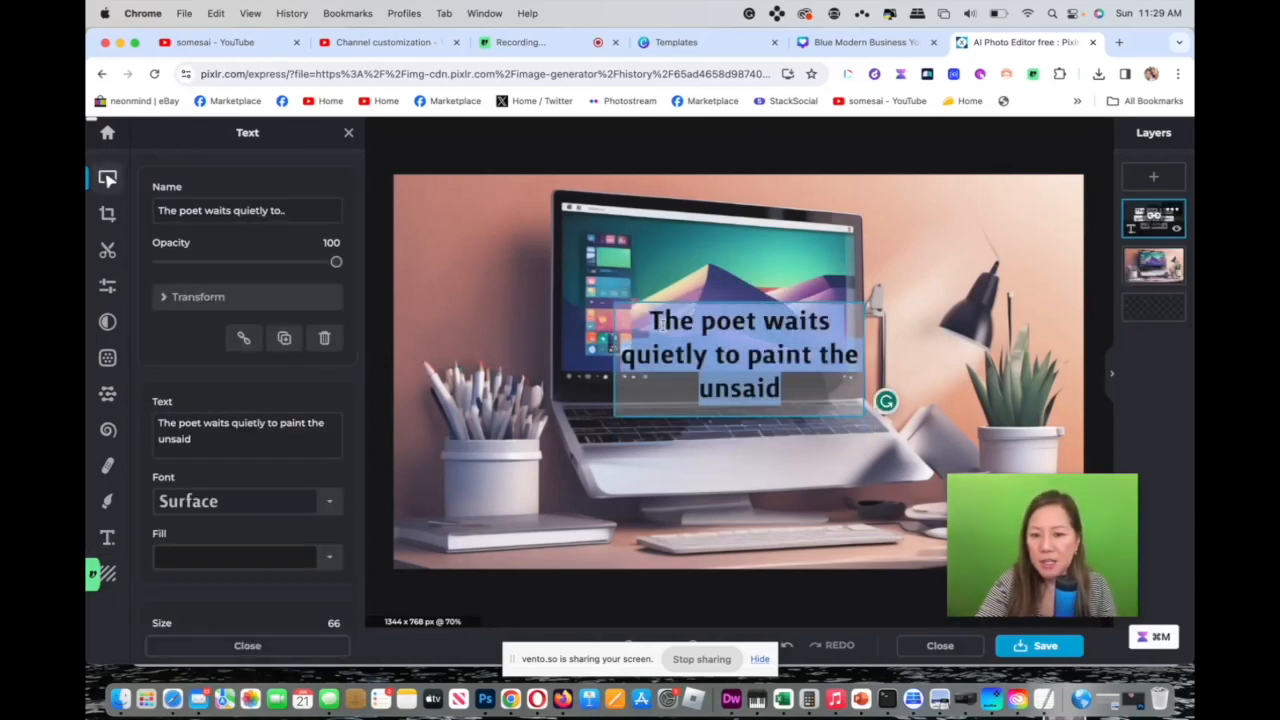
{"action": "left_click", "coordinate": [663, 328]}
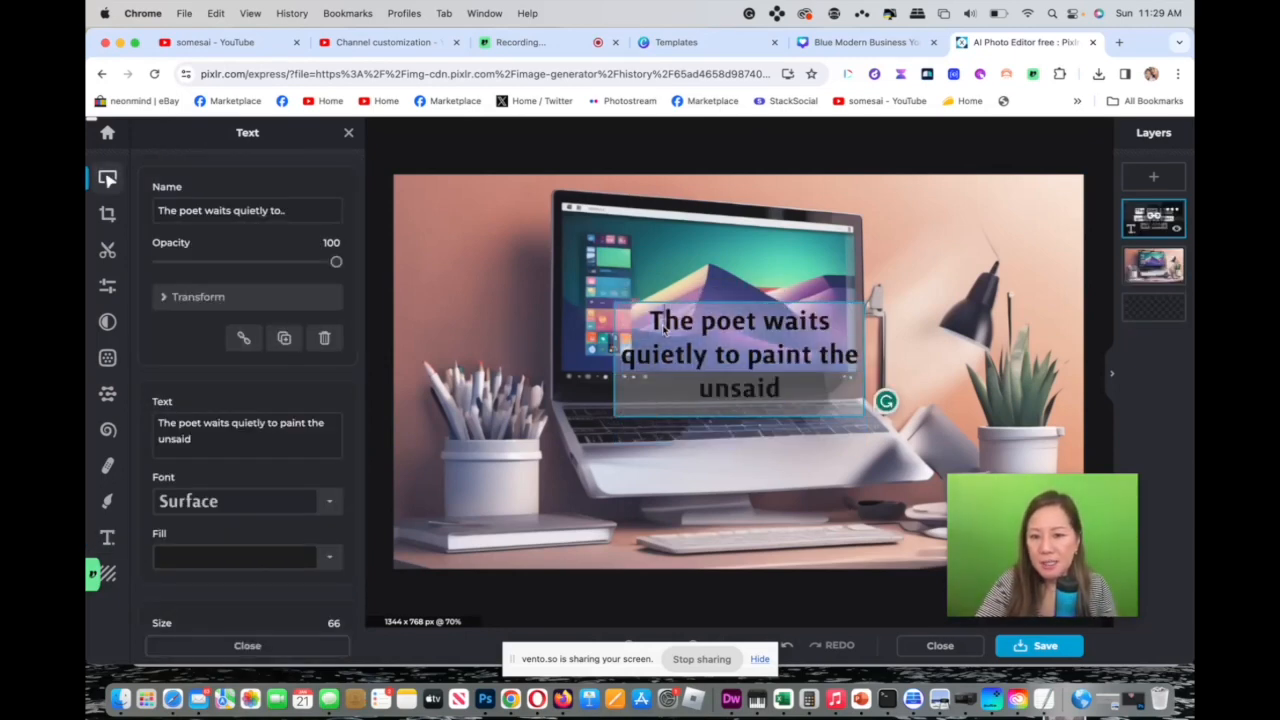
{"action": "left_click", "coordinate": [762, 464]}
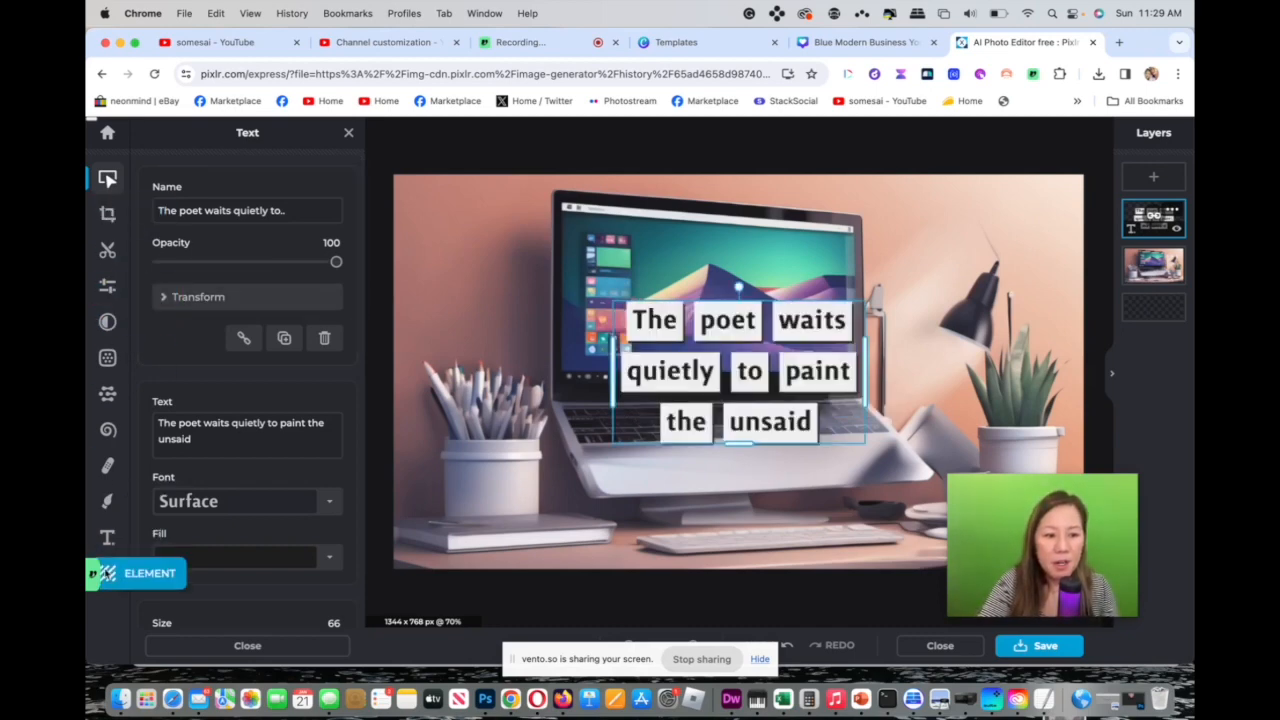
Add the professional woman holding a document element and move it to the image's right side.
{"action": "left_click", "coordinate": [104, 573]}
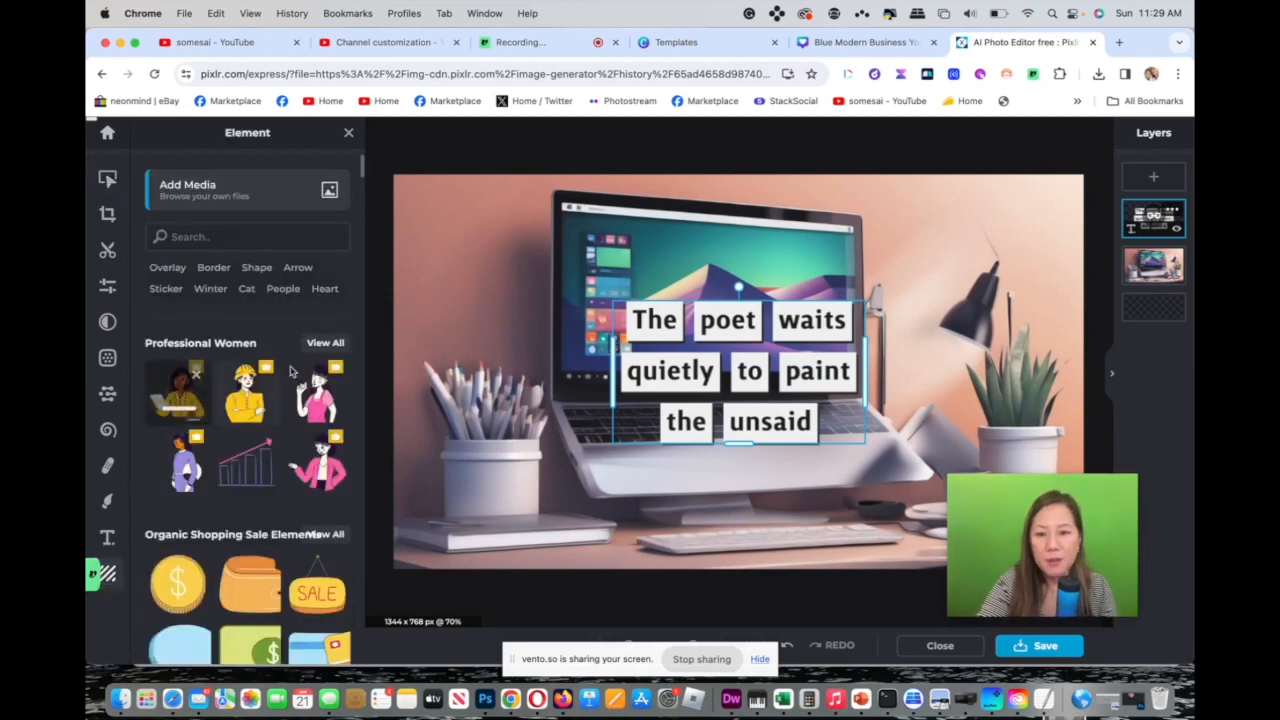
{"action": "left_click", "coordinate": [178, 393]}
{"action": "left_click_drag", "start_coordinate": [652, 304], "coordinate": [834, 306]}
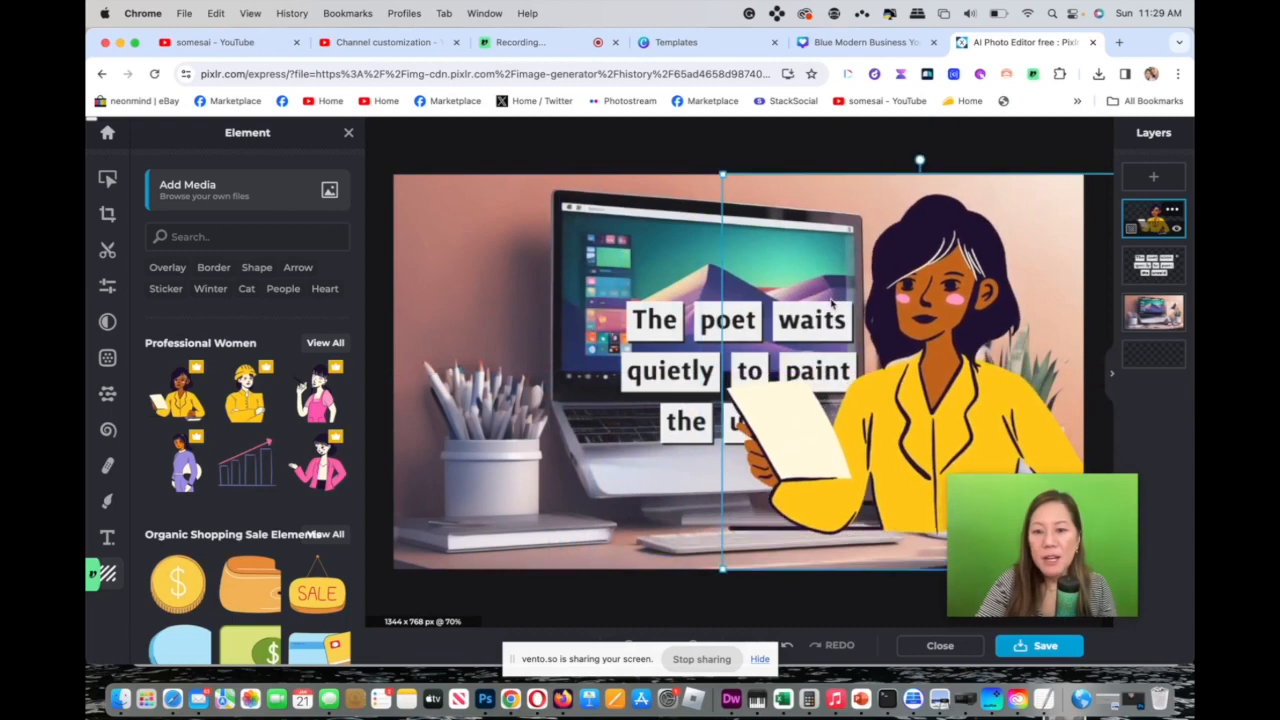
Add your own media by inserting vento.png from the Downloads folder onto the image.
{"action": "left_click", "coordinate": [329, 191]}
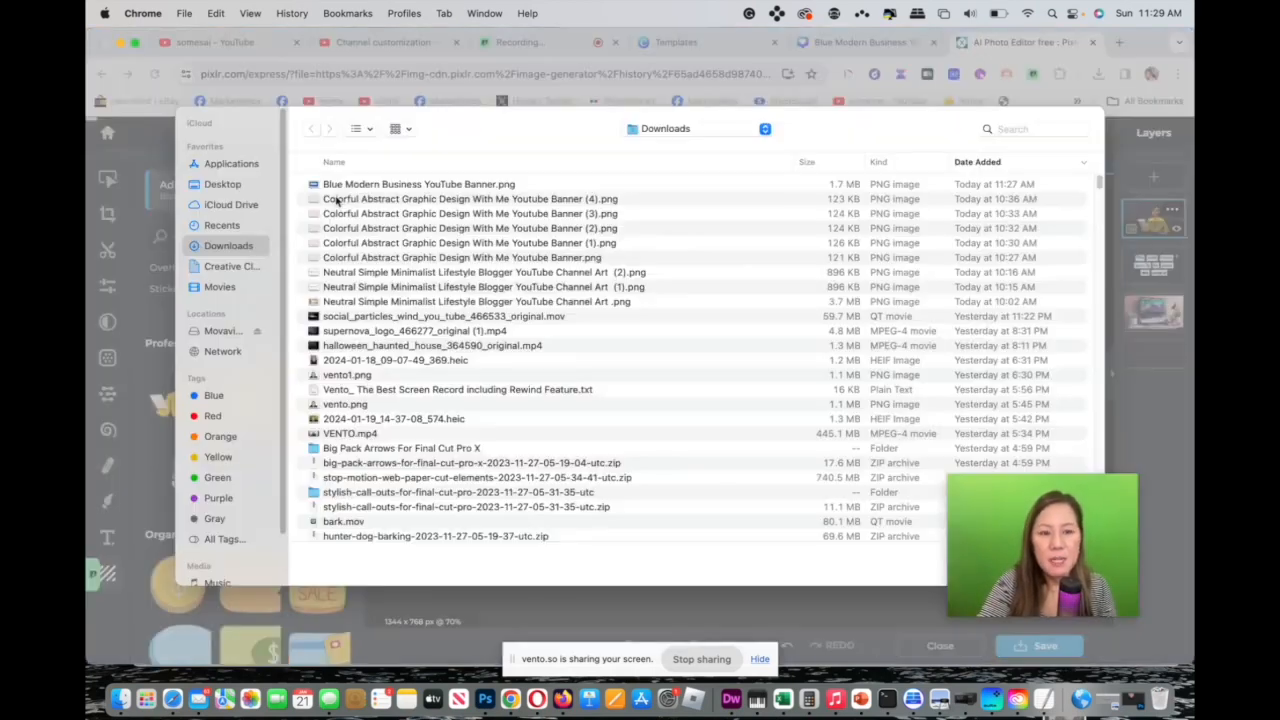
{"action": "left_click", "coordinate": [372, 404]}
{"action": "left_click", "coordinate": [995, 517]}
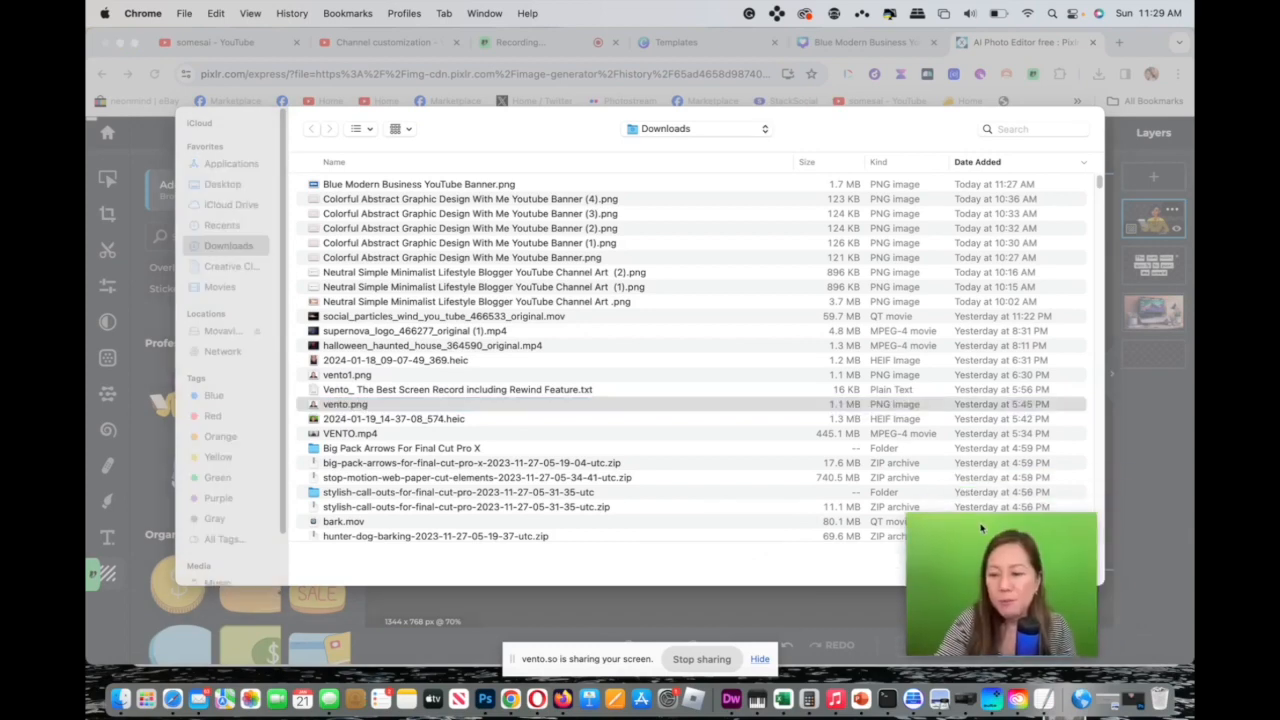
{"action": "left_click", "coordinate": [1076, 564]}
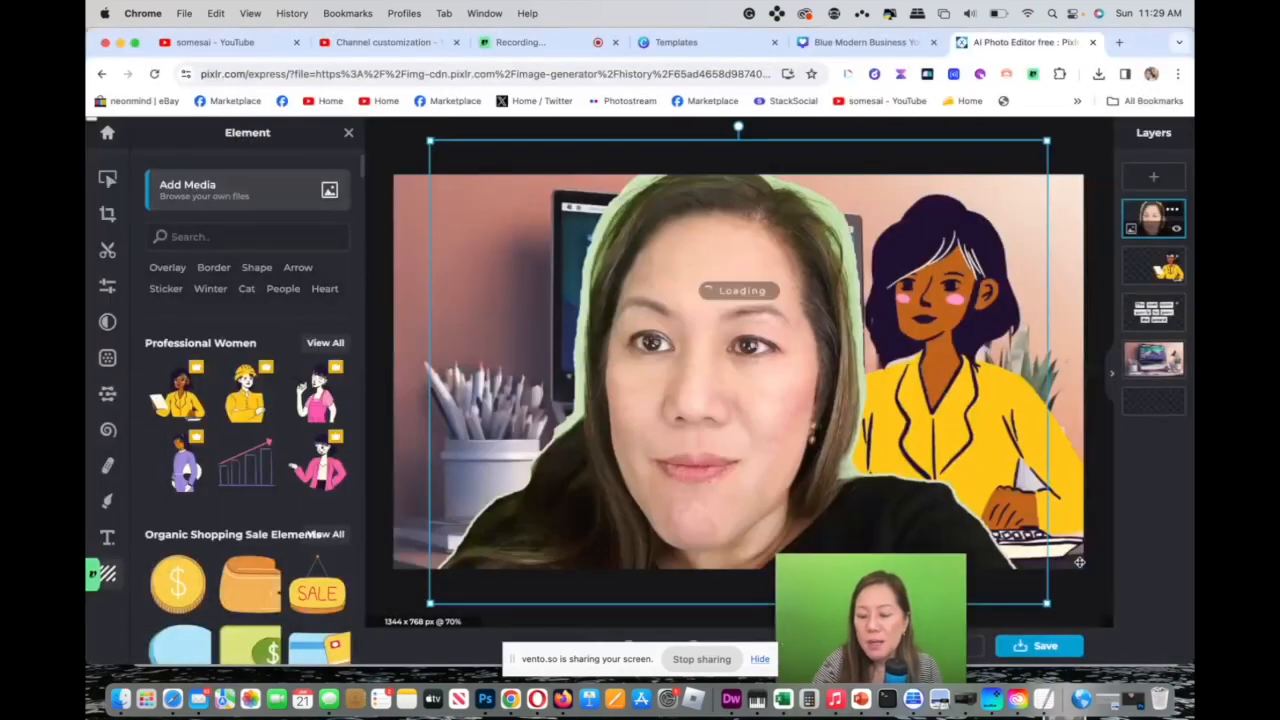